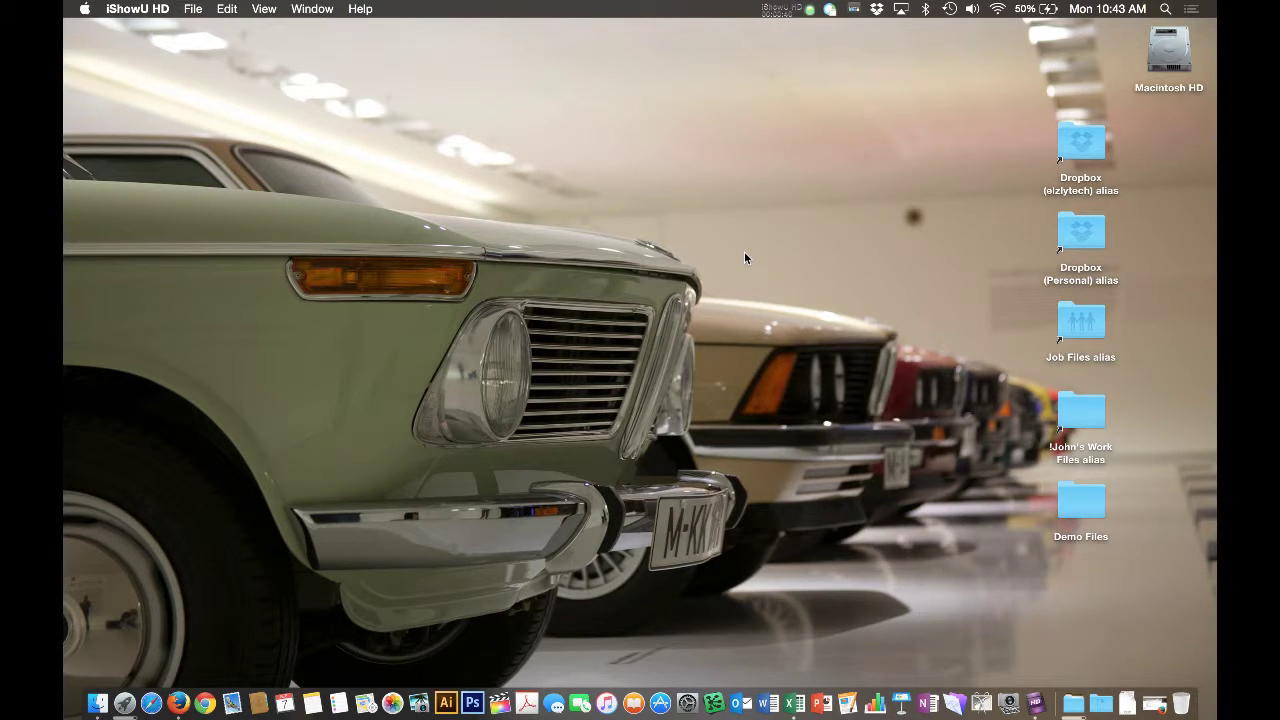
Open PHL Airport.txt from the Demo Files folder and examine its header line and comma-separated daily weather records
double_click(1083, 505)
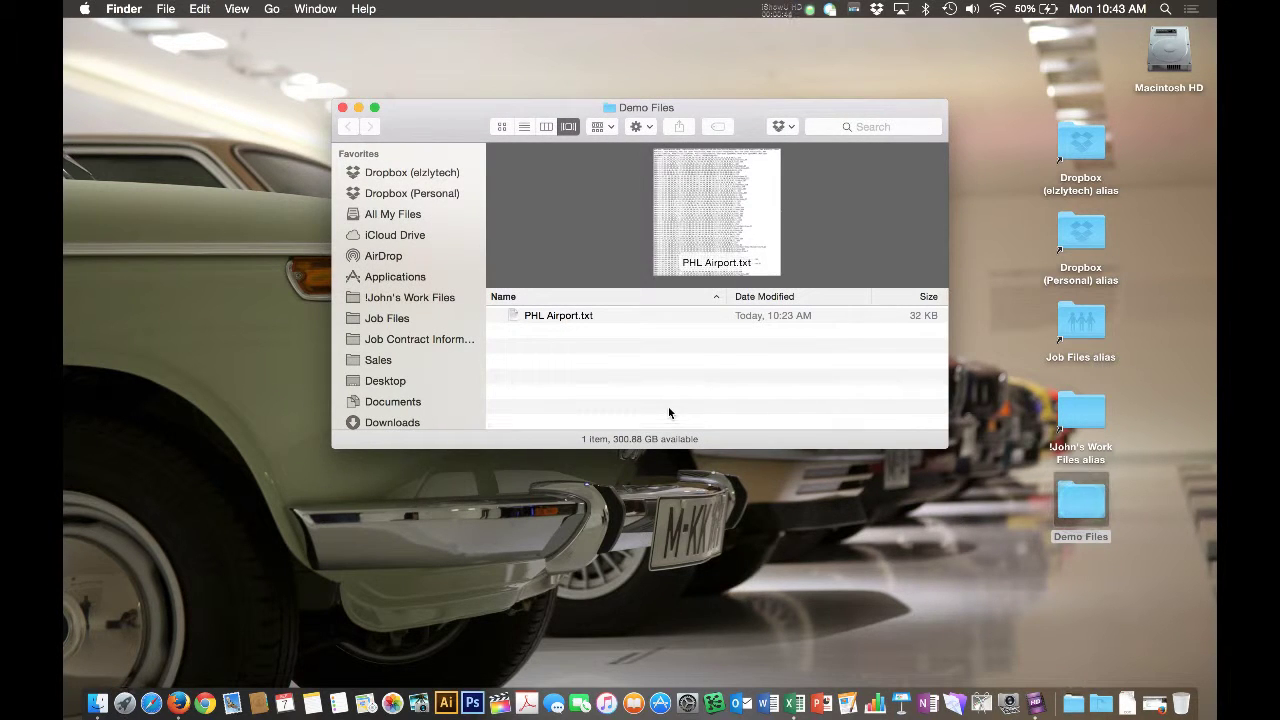
double_click(557, 318)
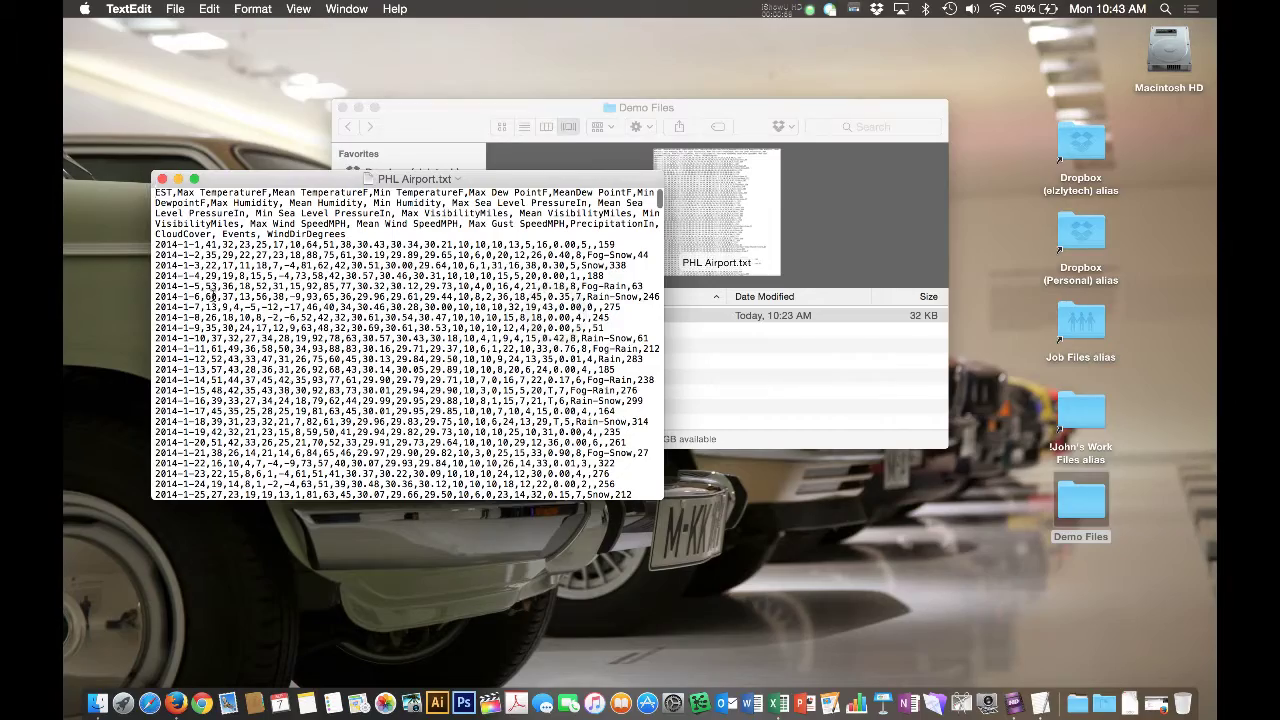
scroll(216, 292, down, 20)
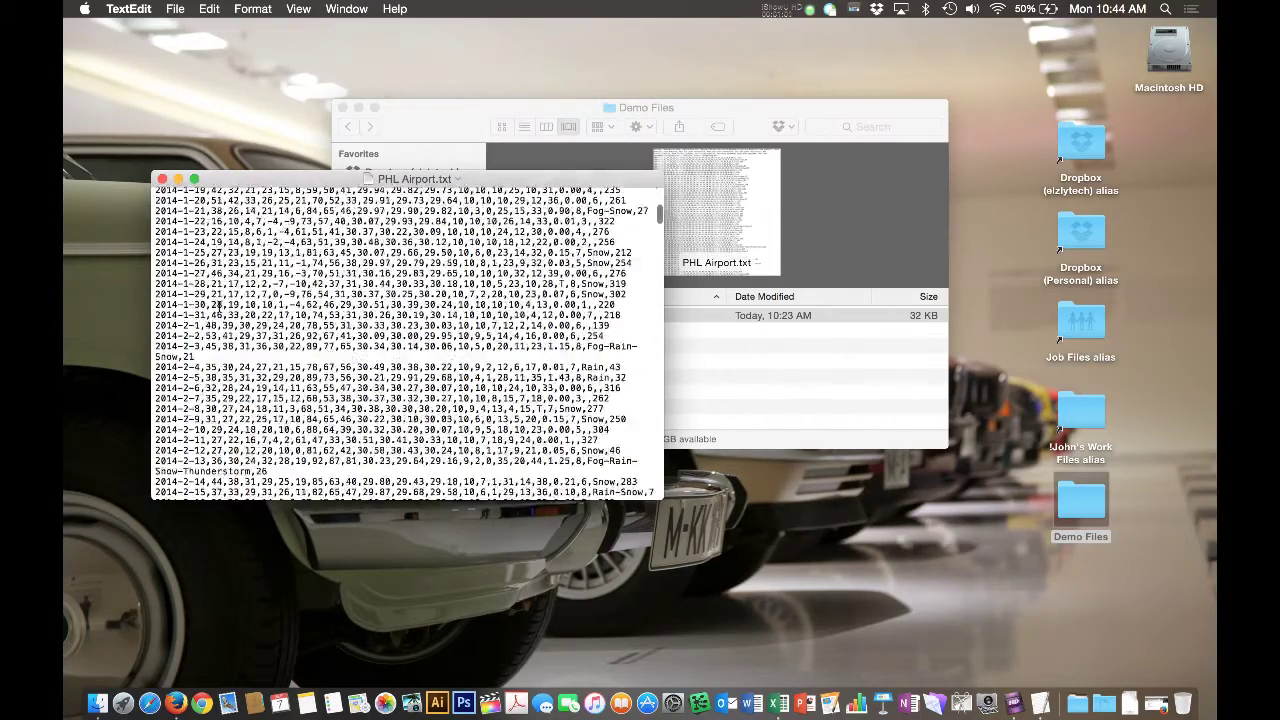
scroll(218, 305, down, 20)
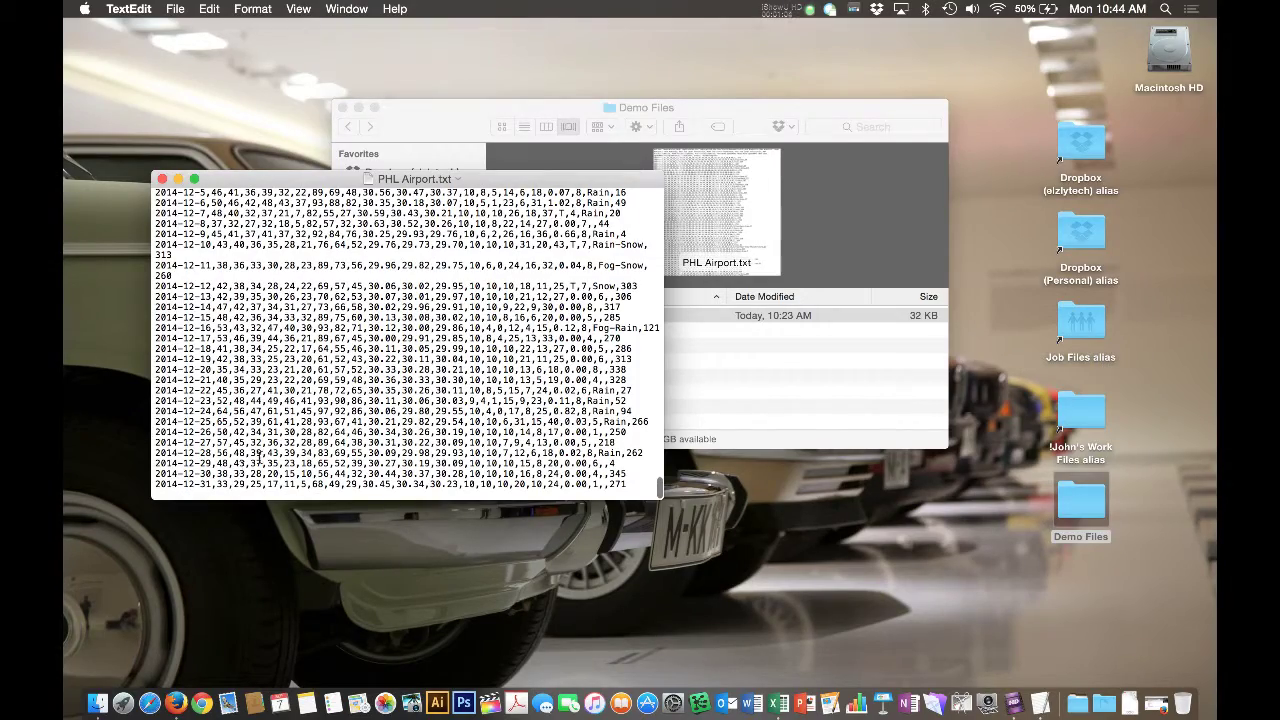
scroll(260, 458, up, 20)
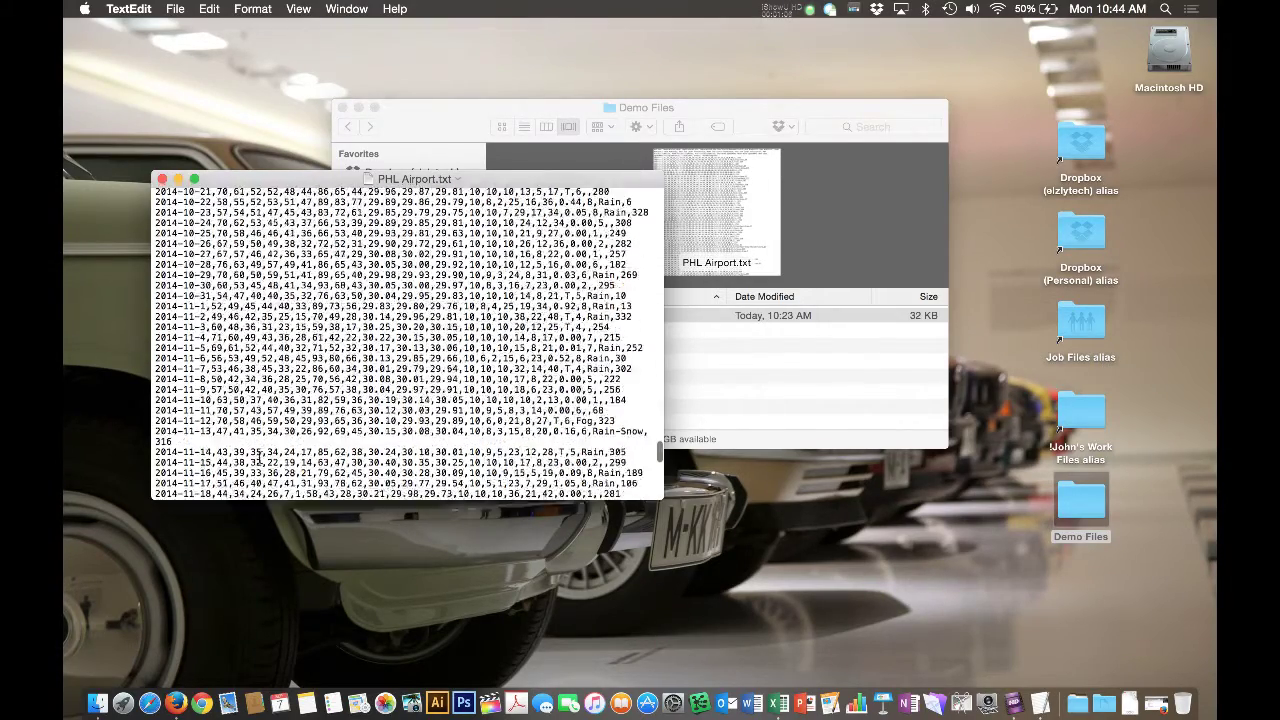
scroll(260, 458, up, 5)
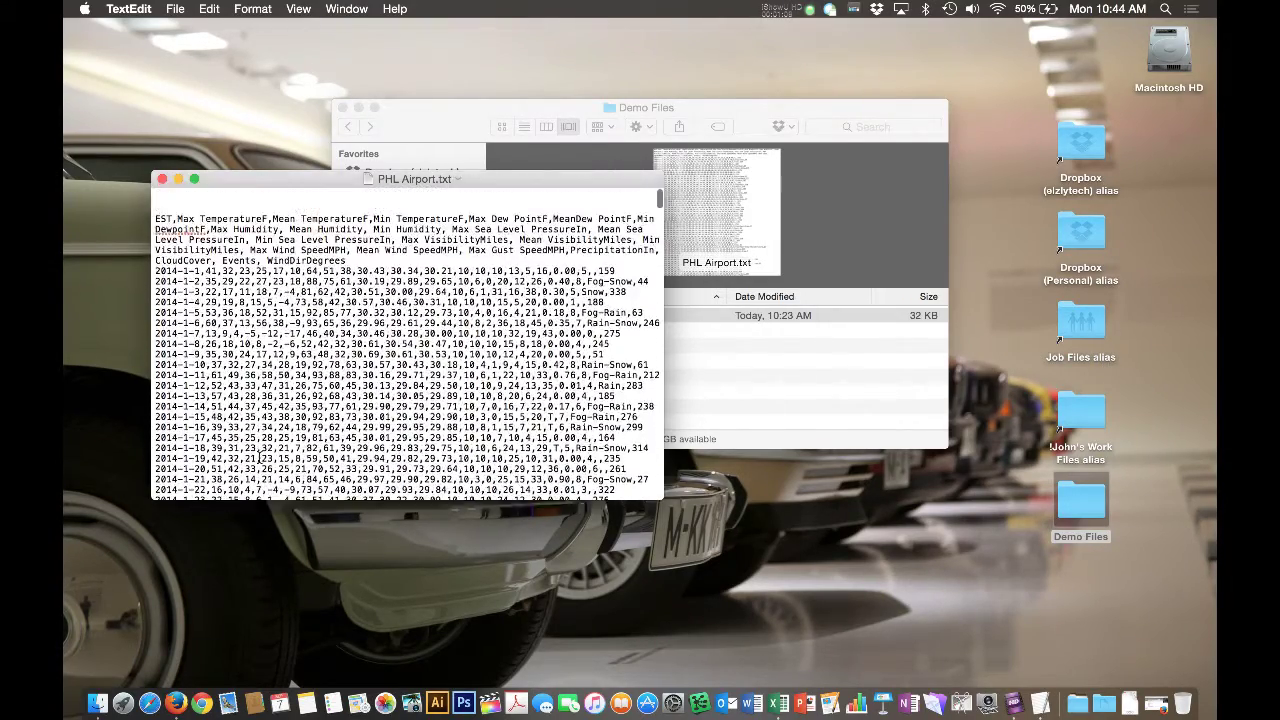
scroll(260, 456, down, 7)
scroll(260, 458, up, 5)
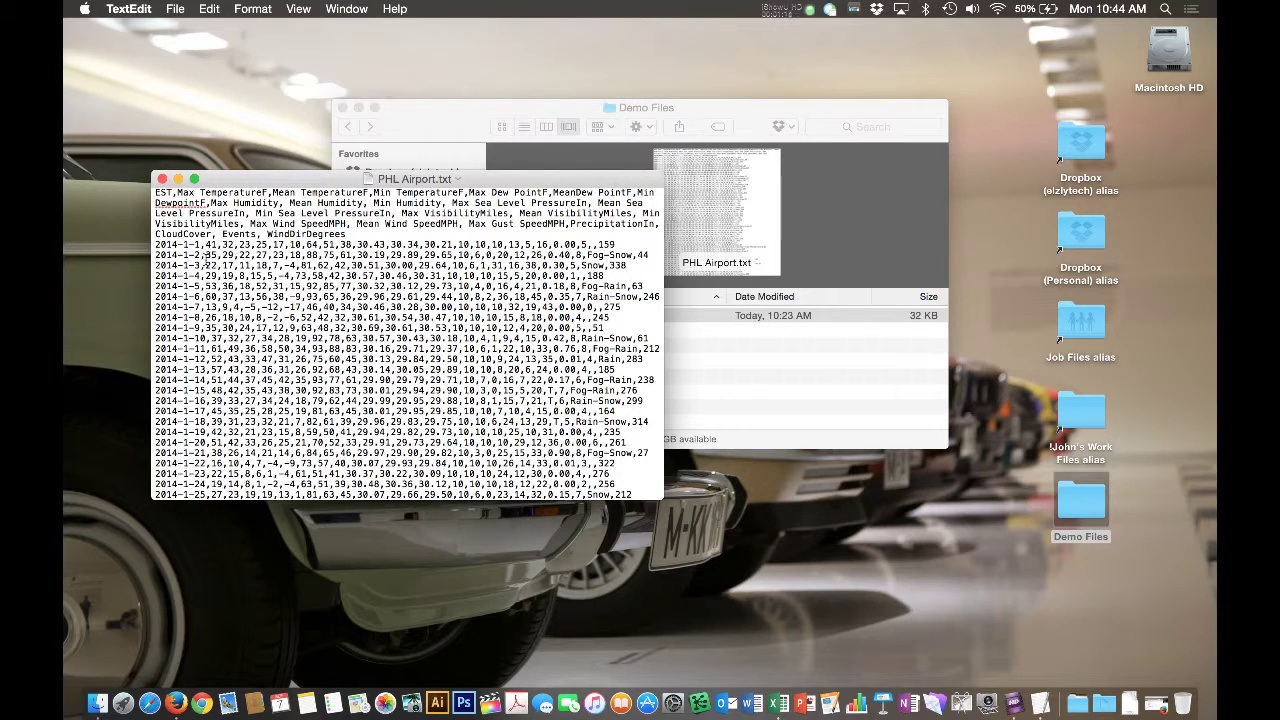
click(203, 248)
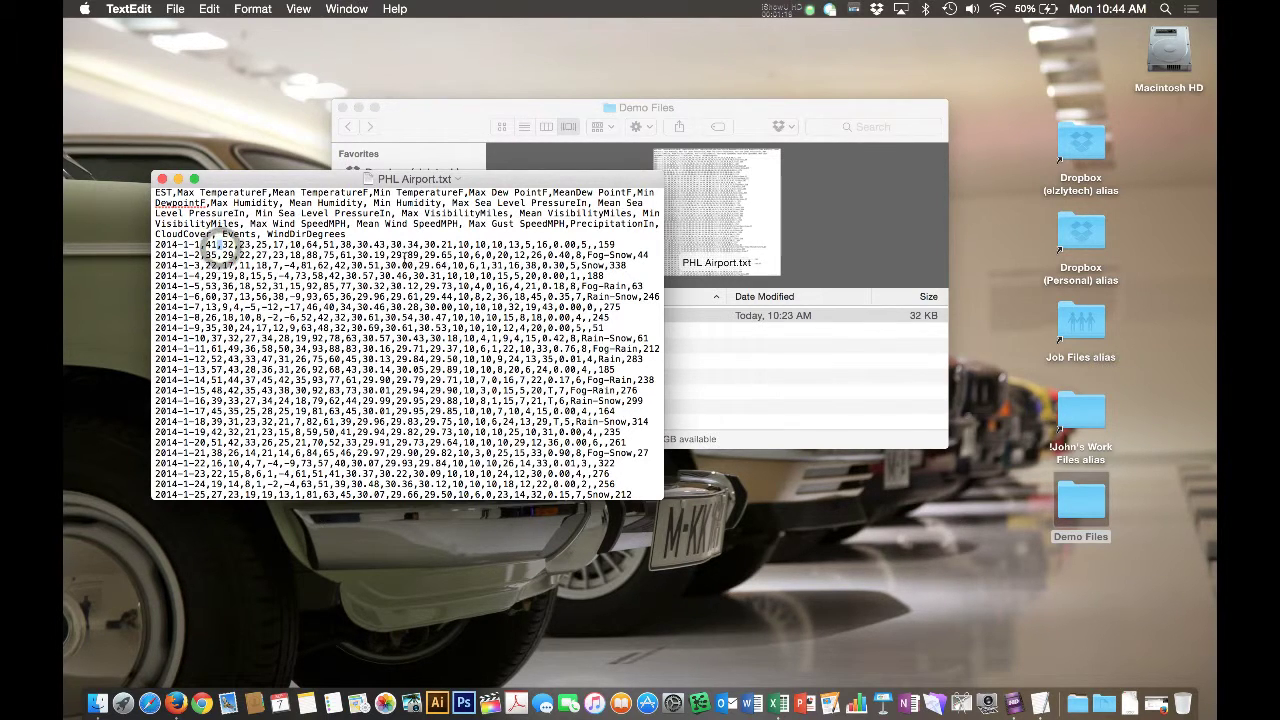
click(627, 243)
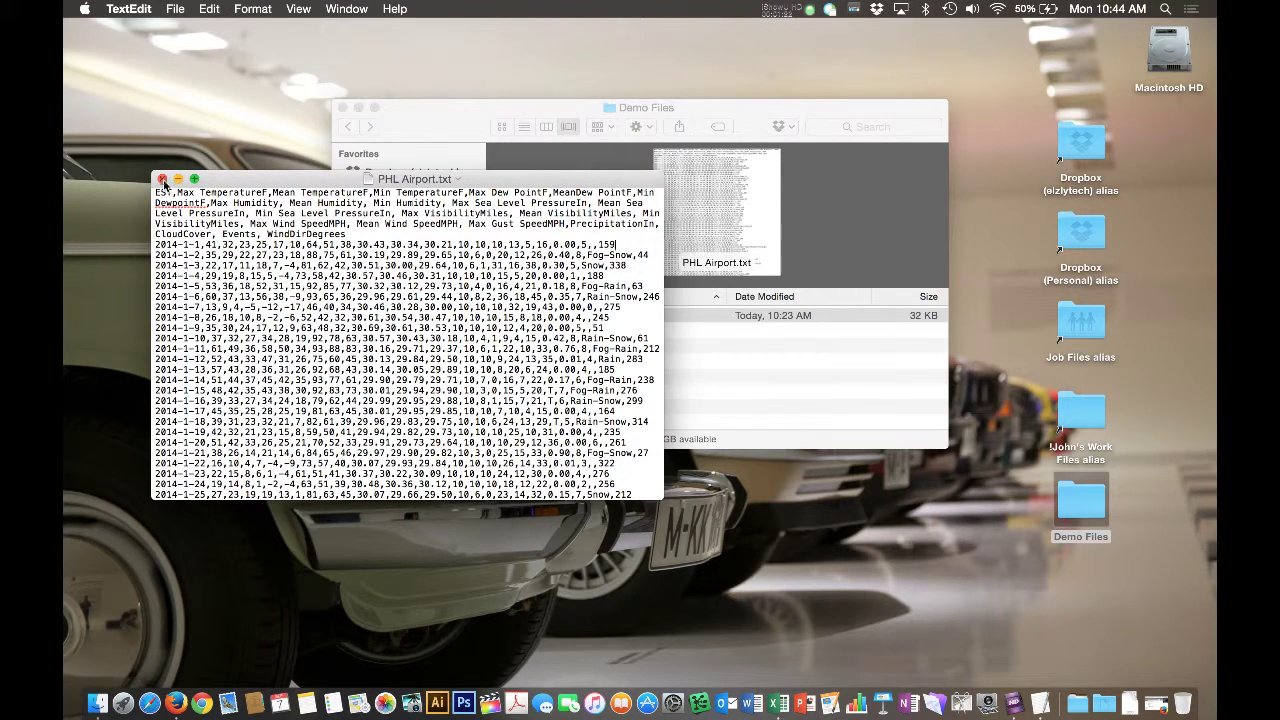
Close the text file, quit TextEdit and close the Demo Files window
click(162, 179)
click(129, 9)
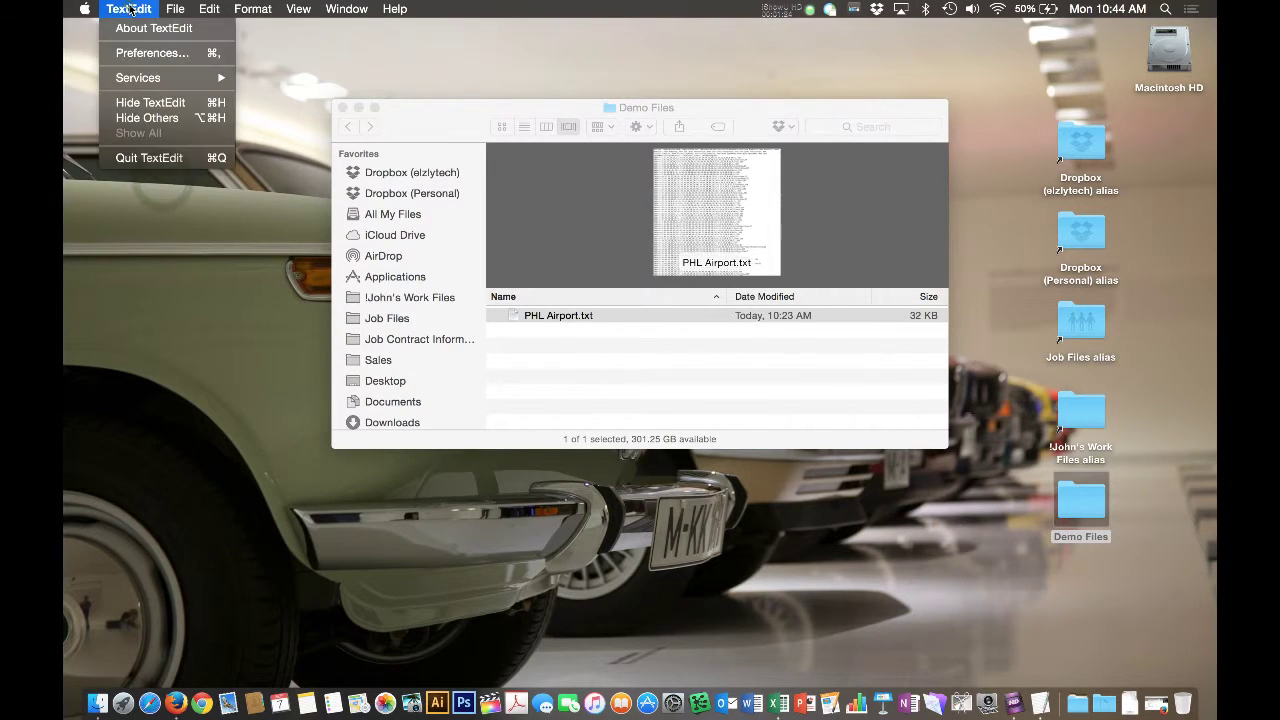
click(149, 158)
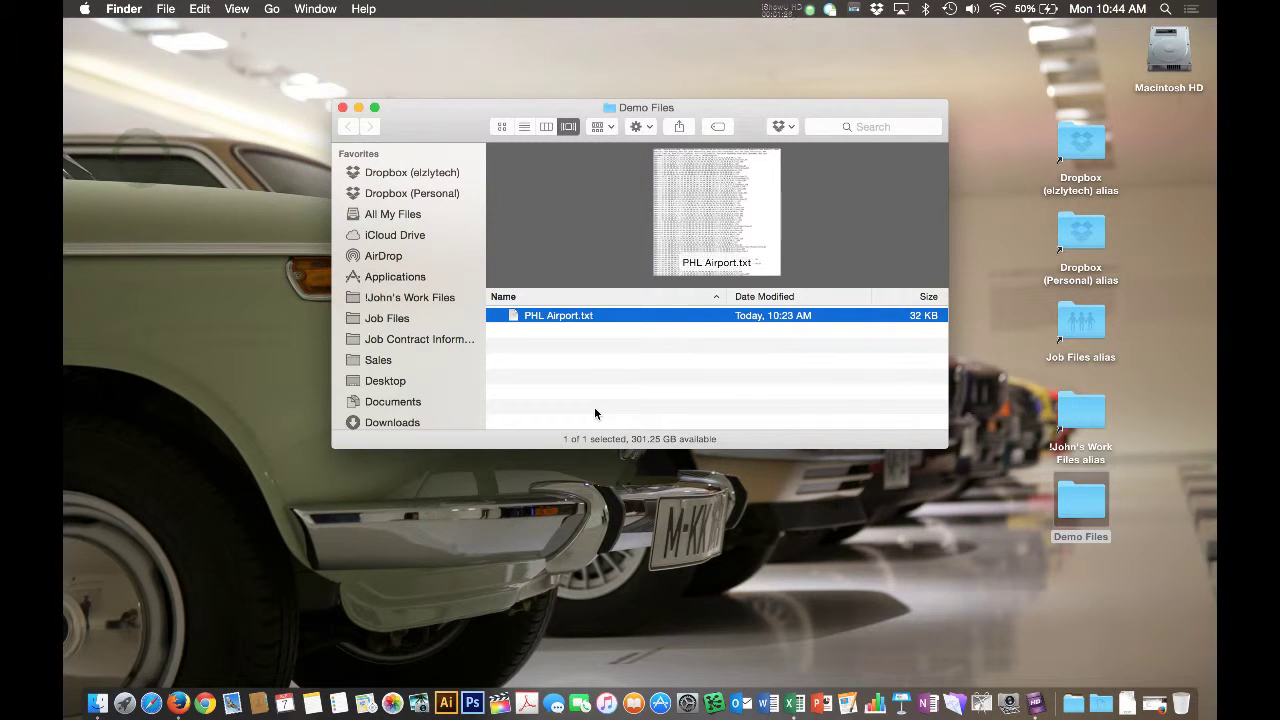
click(343, 108)
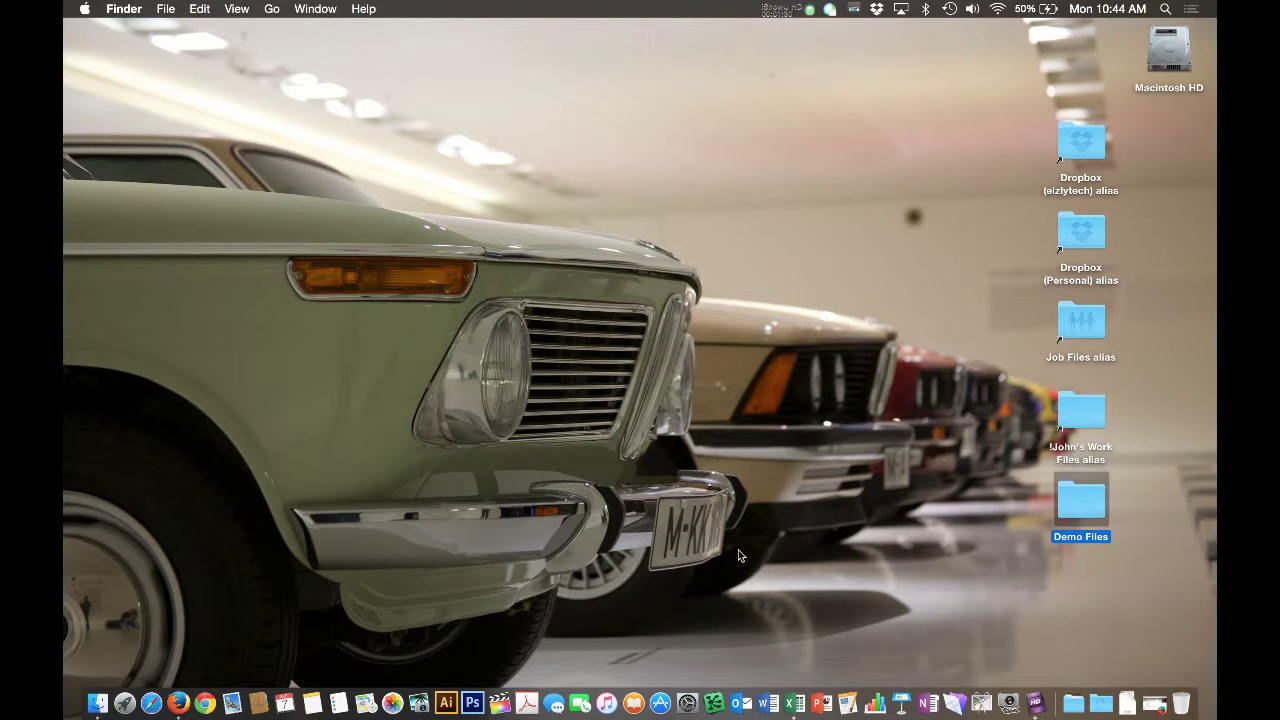
Quit Excel from the desktop and launch it again
right_click(796, 706)
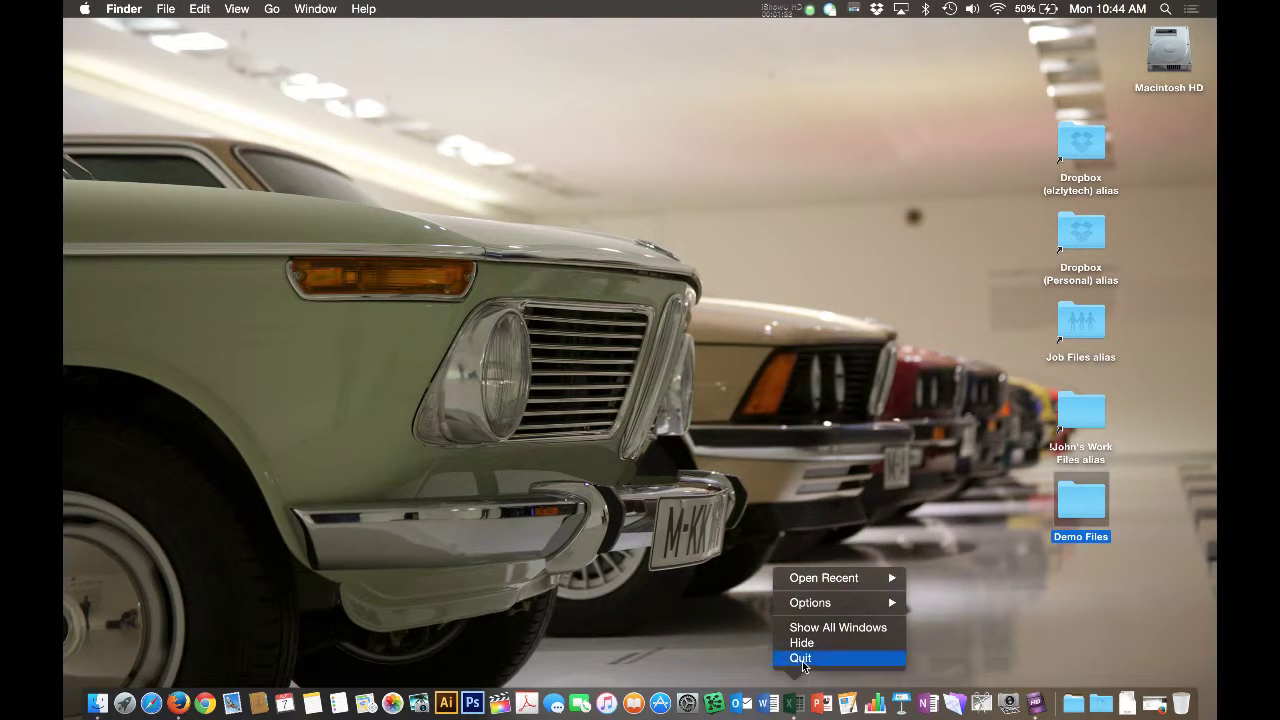
click(802, 659)
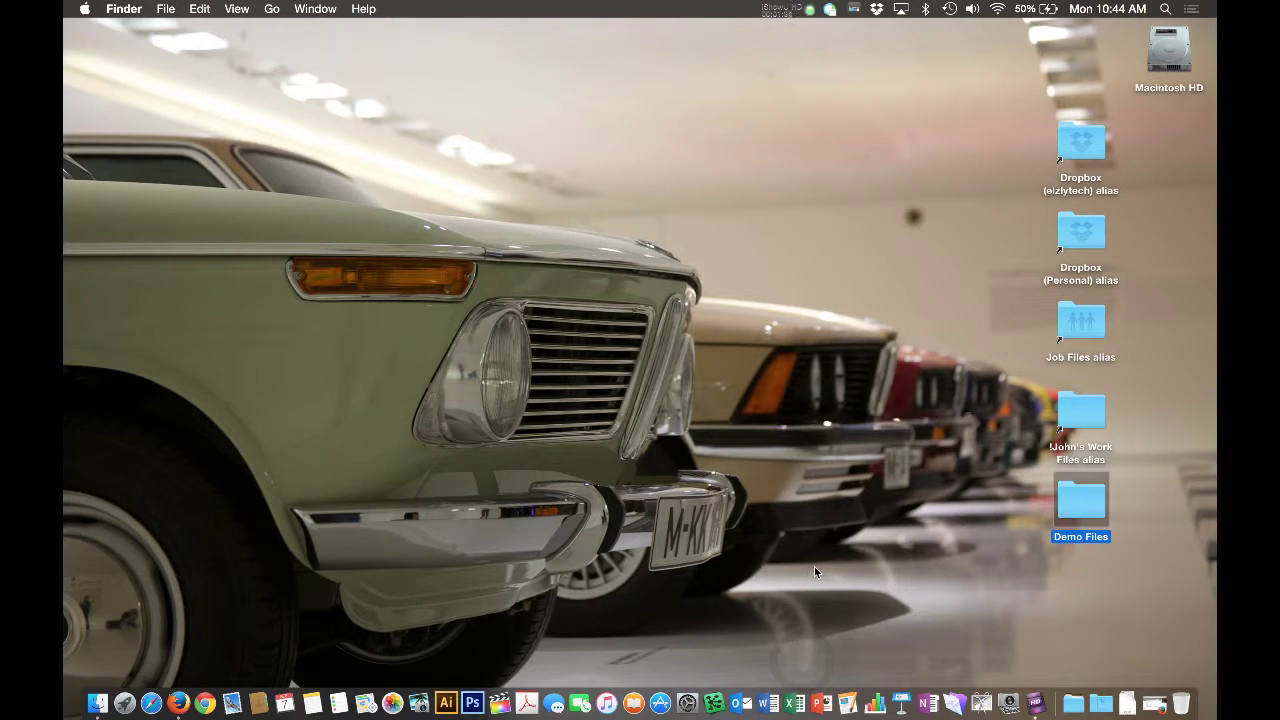
click(793, 706)
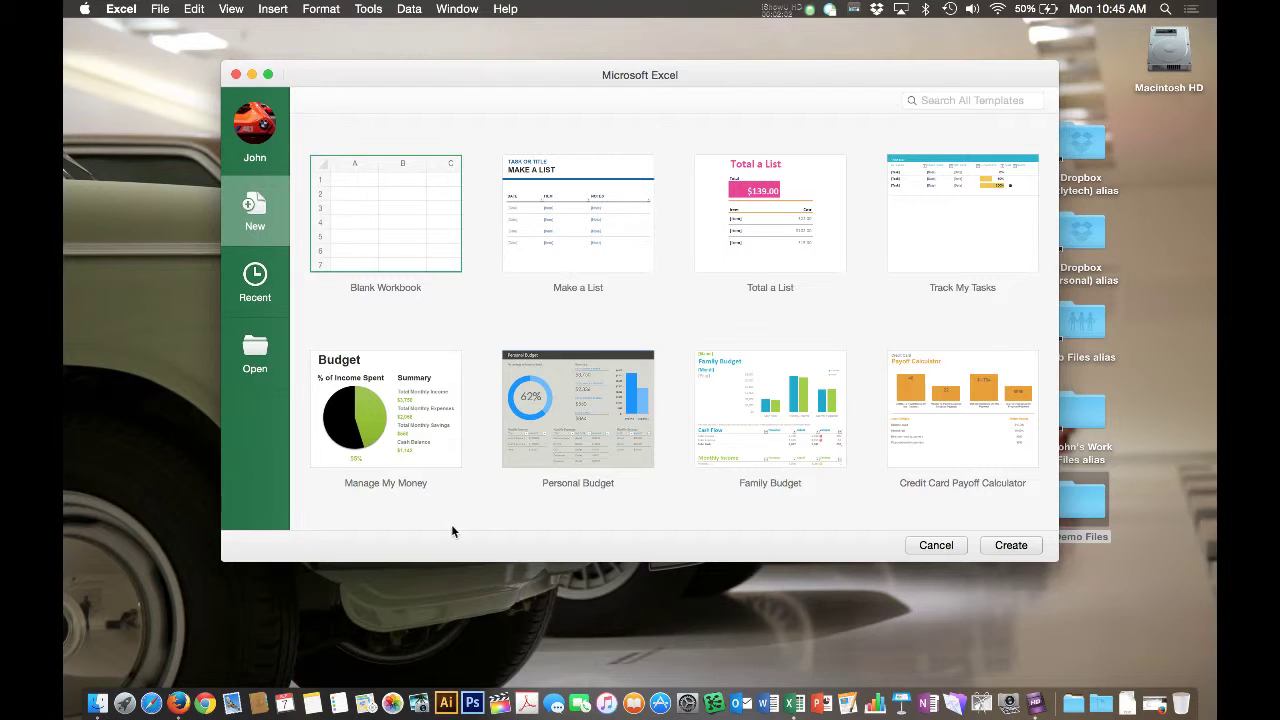
Open PHL Airport.txt from the Demo Files folder on this Mac in Excel
click(258, 358)
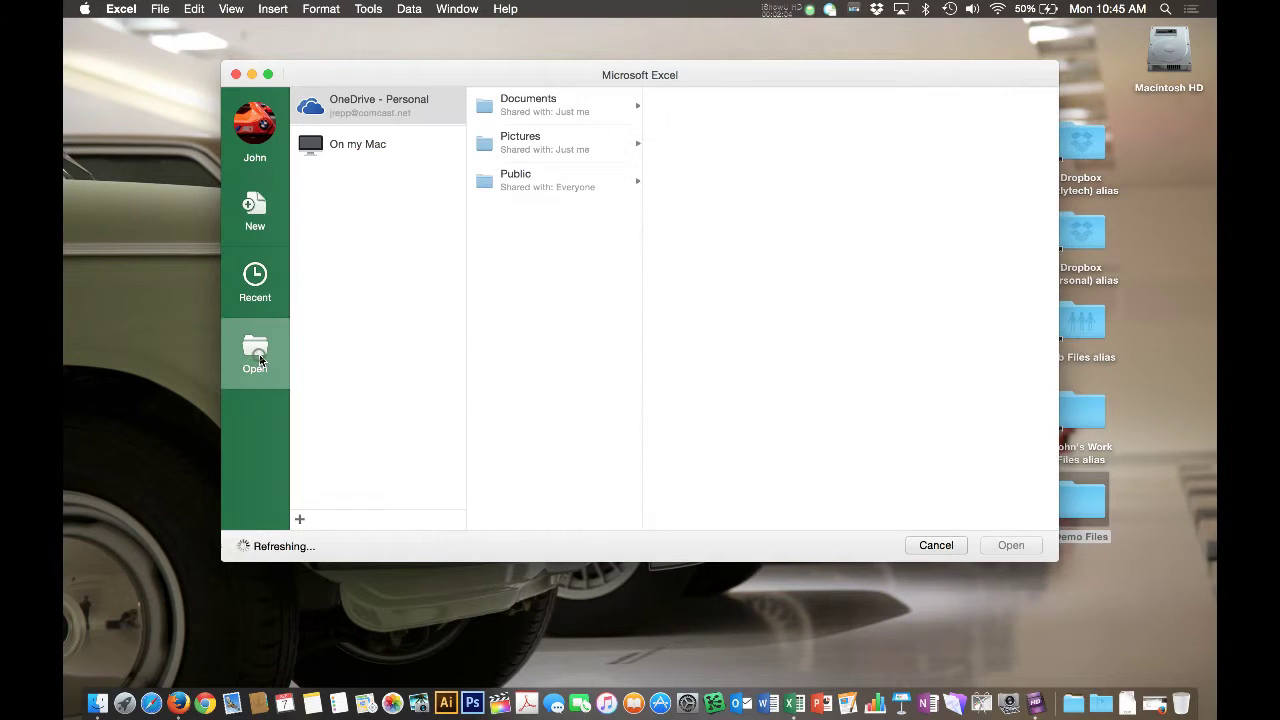
click(367, 149)
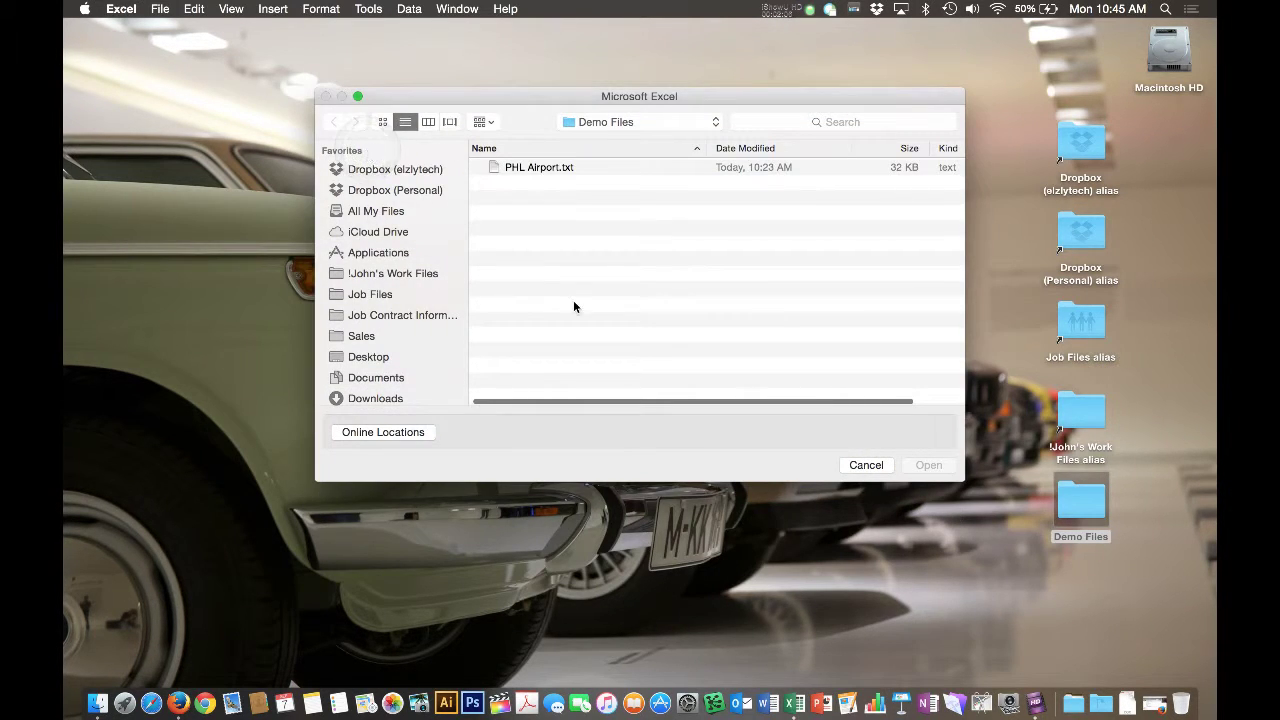
click(622, 124)
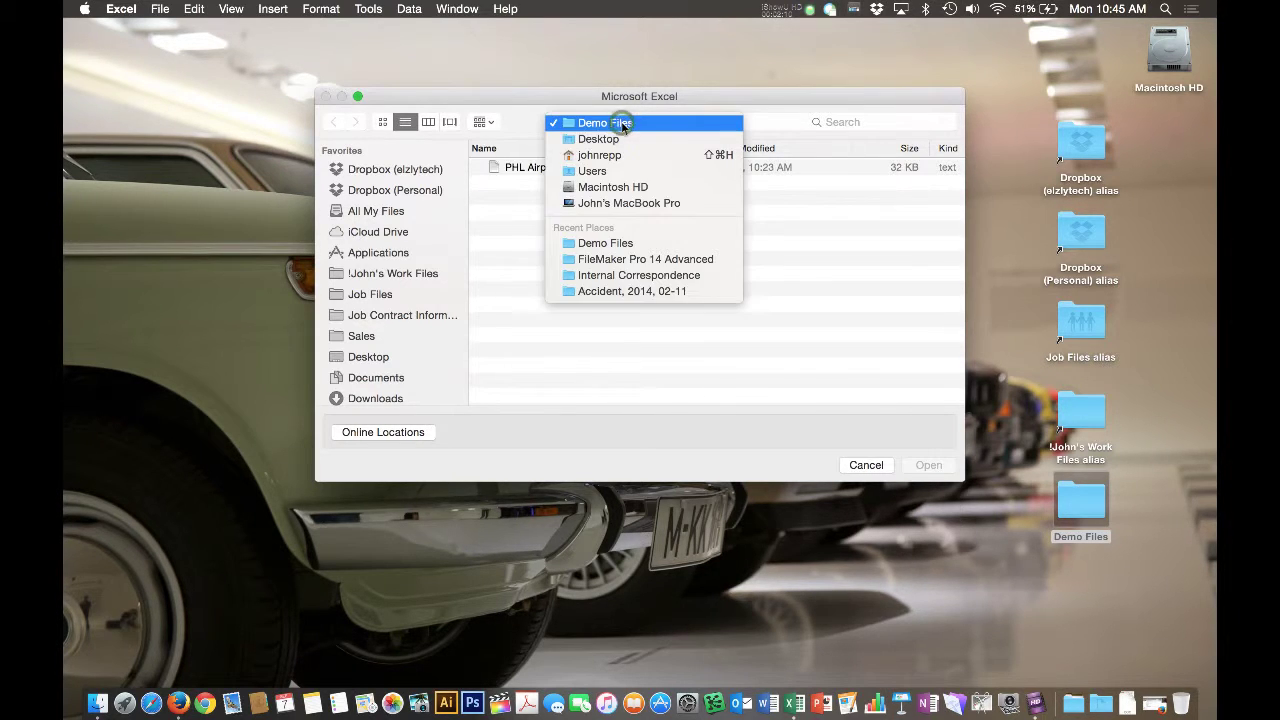
click(615, 123)
click(537, 167)
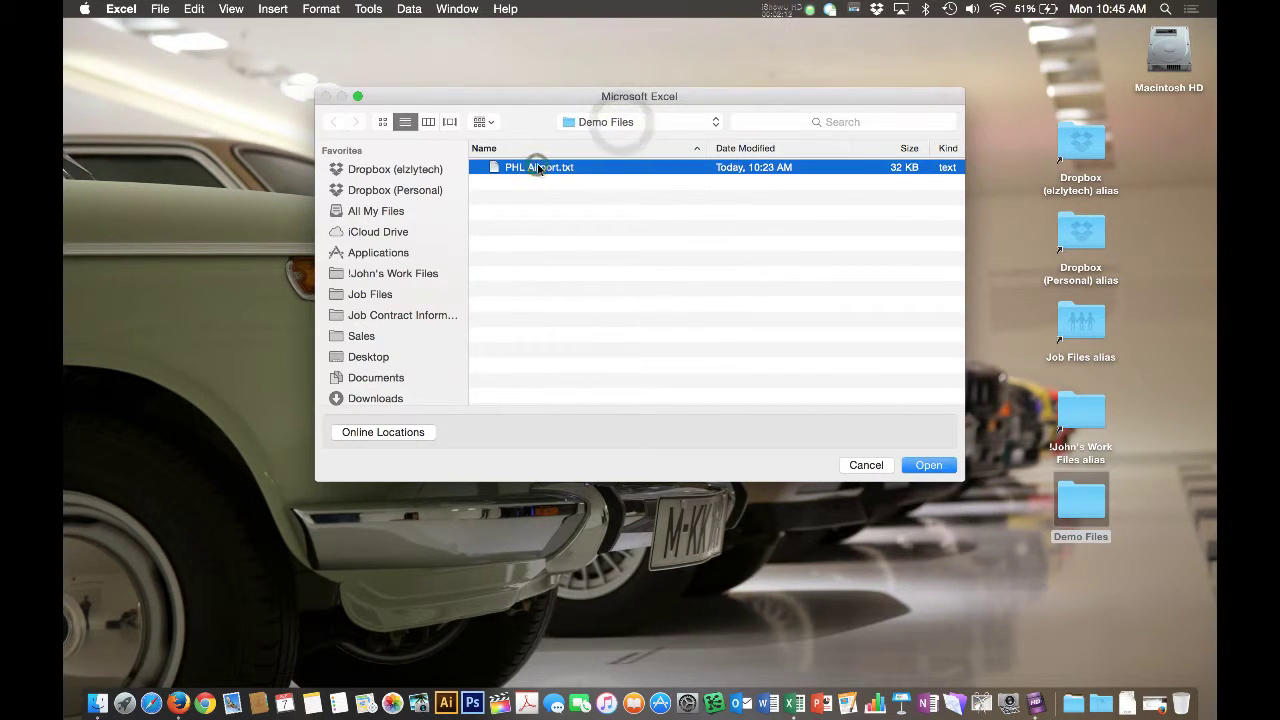
click(926, 467)
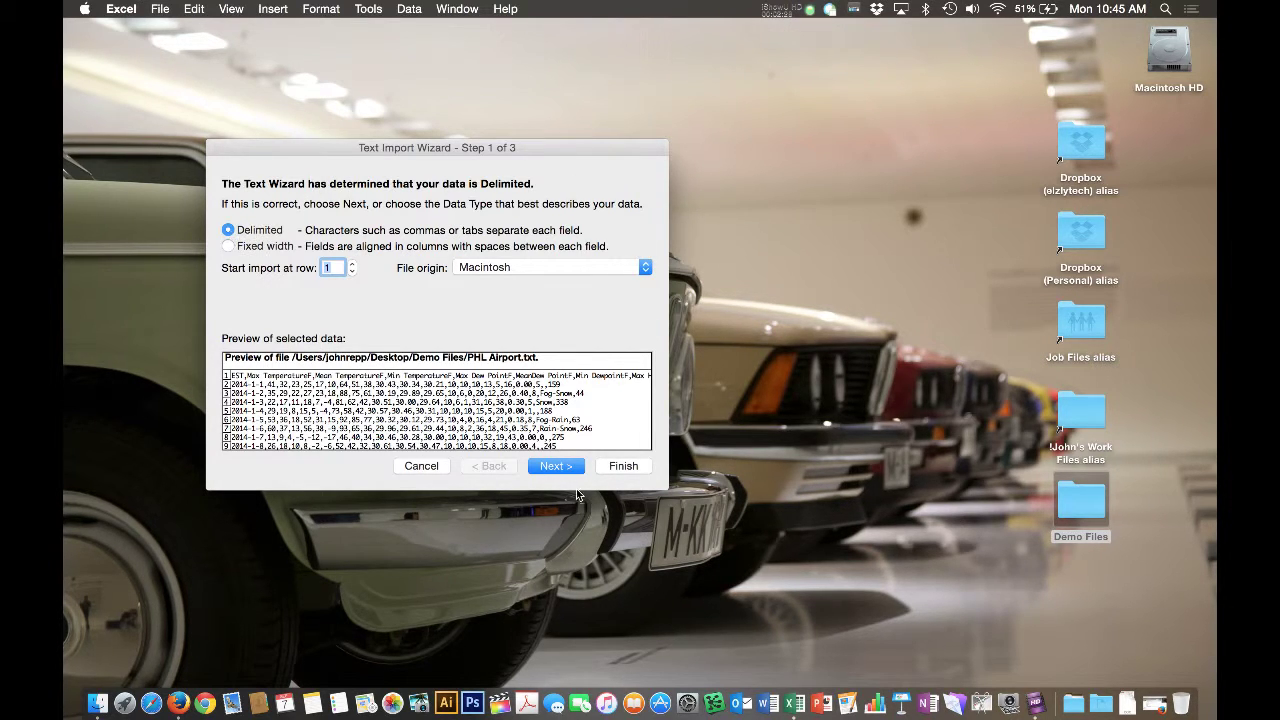
Accept the Delimited data type and make Comma the only delimiter, replacing Tab, for the text import
click(556, 466)
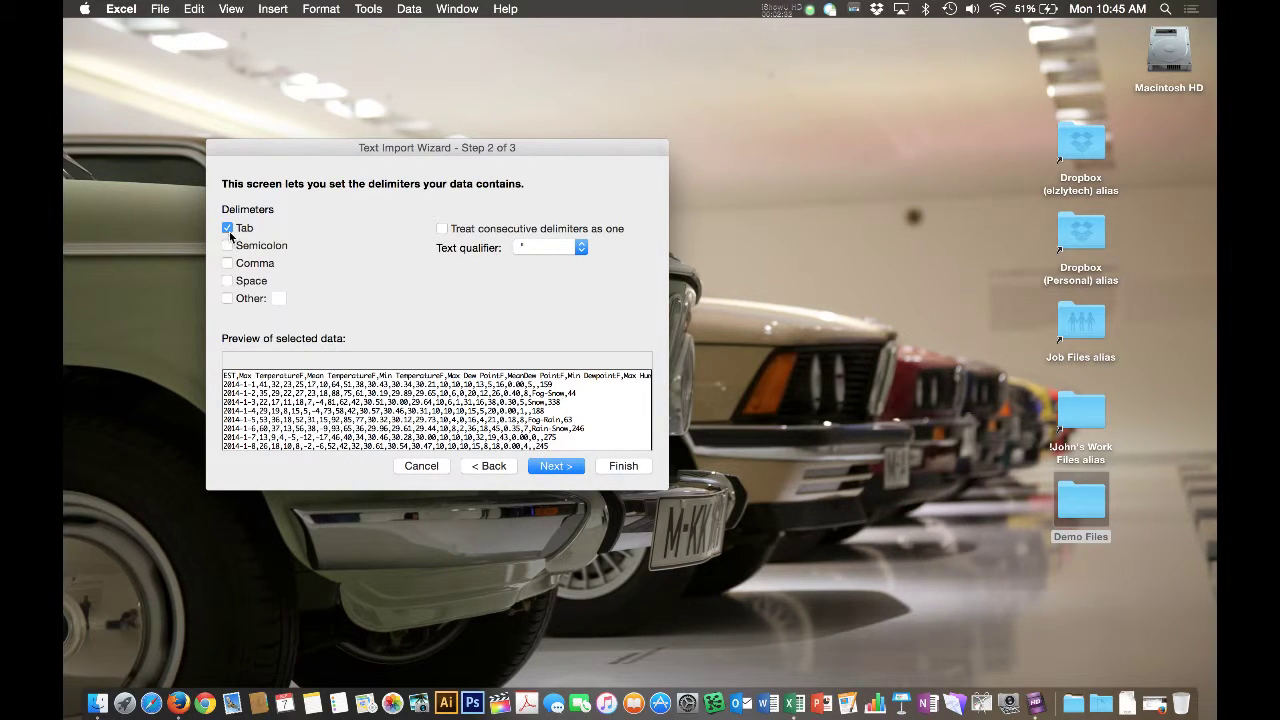
click(228, 229)
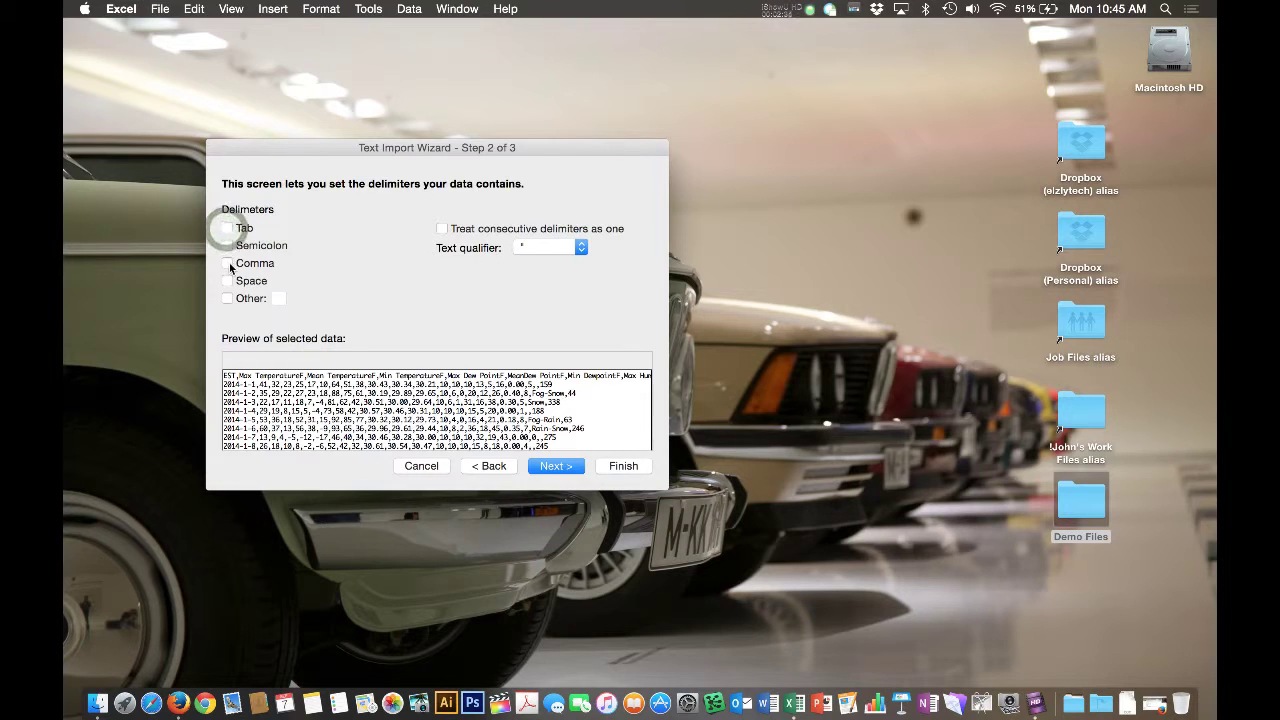
click(229, 264)
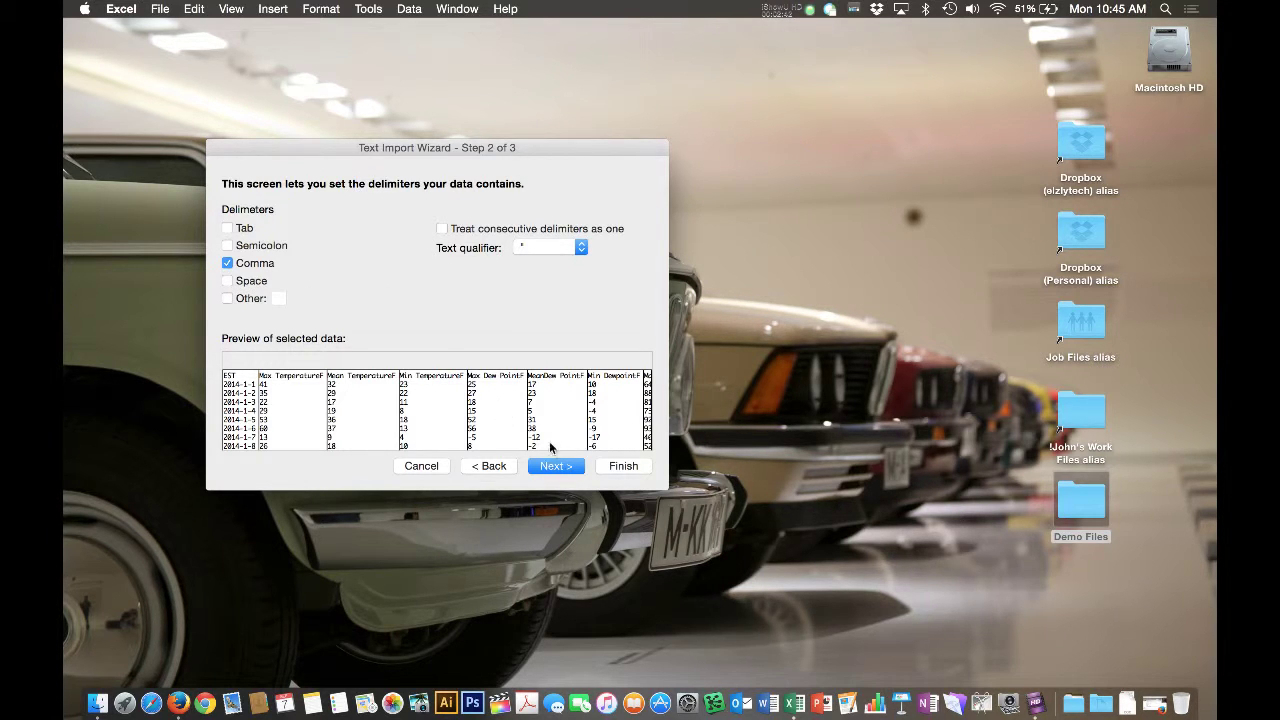
click(556, 466)
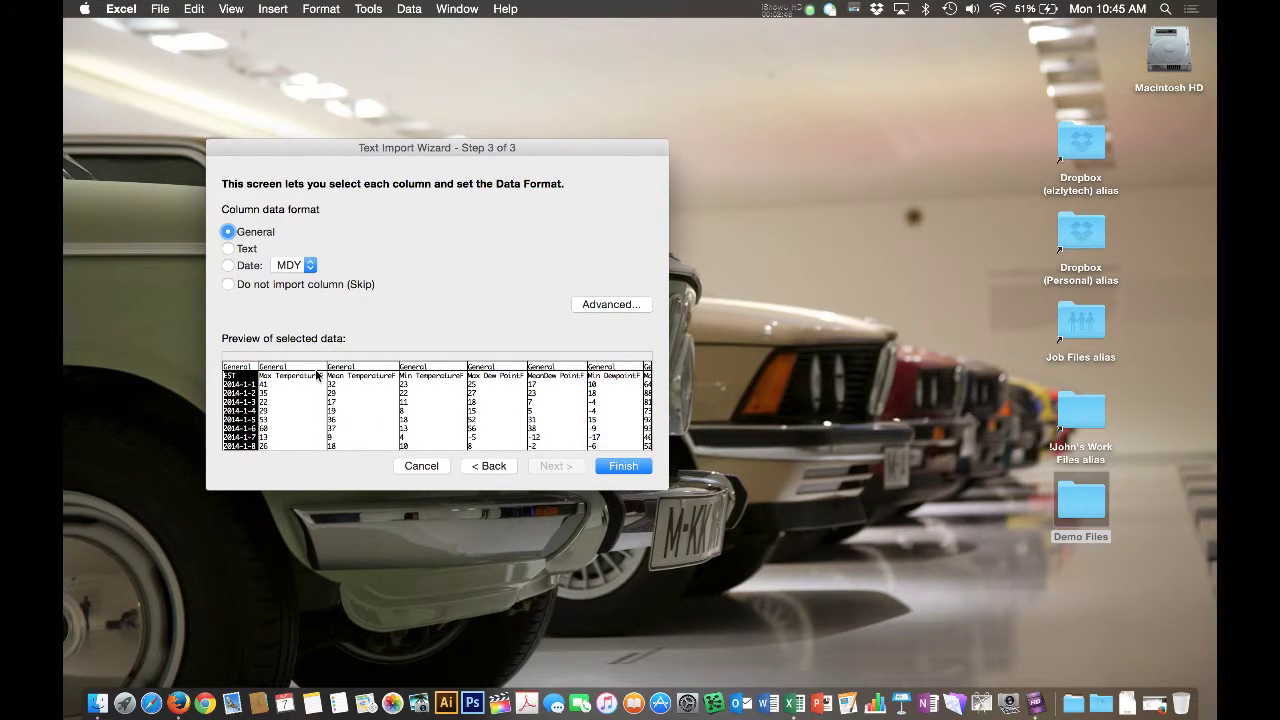
Set the EST column's data format to Date in YMD order and finish the text import
click(229, 266)
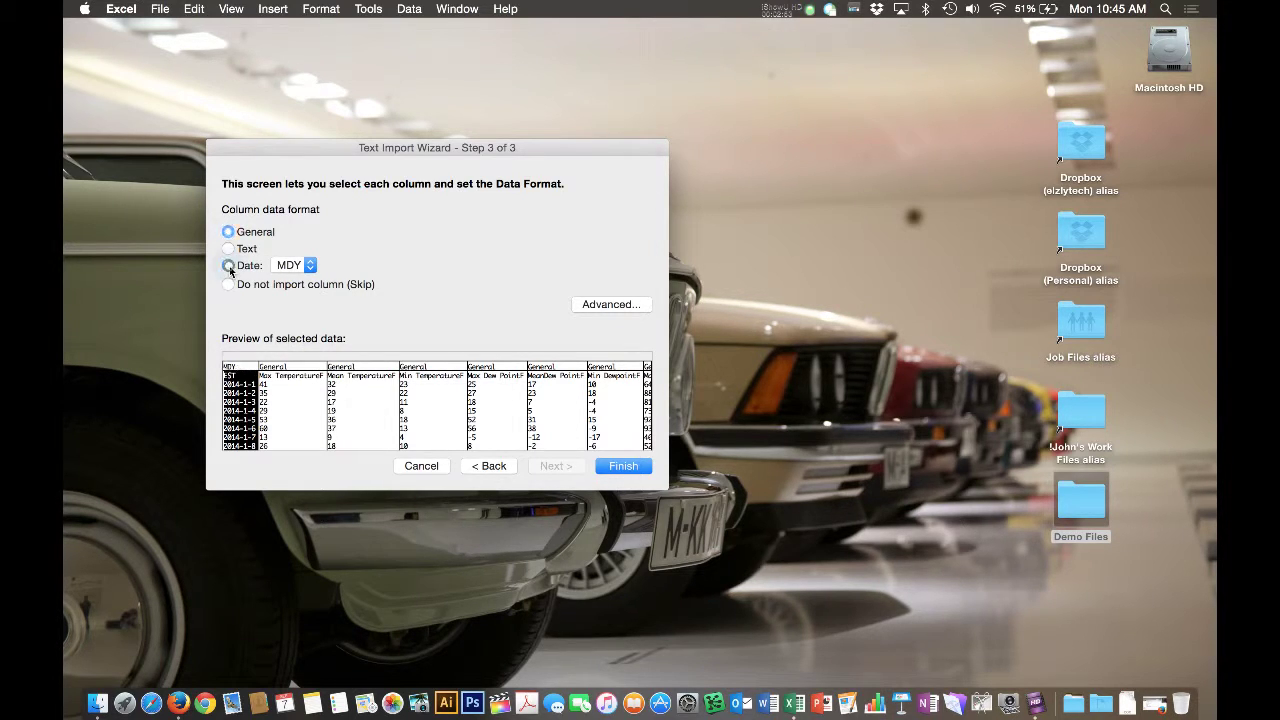
click(309, 265)
click(290, 293)
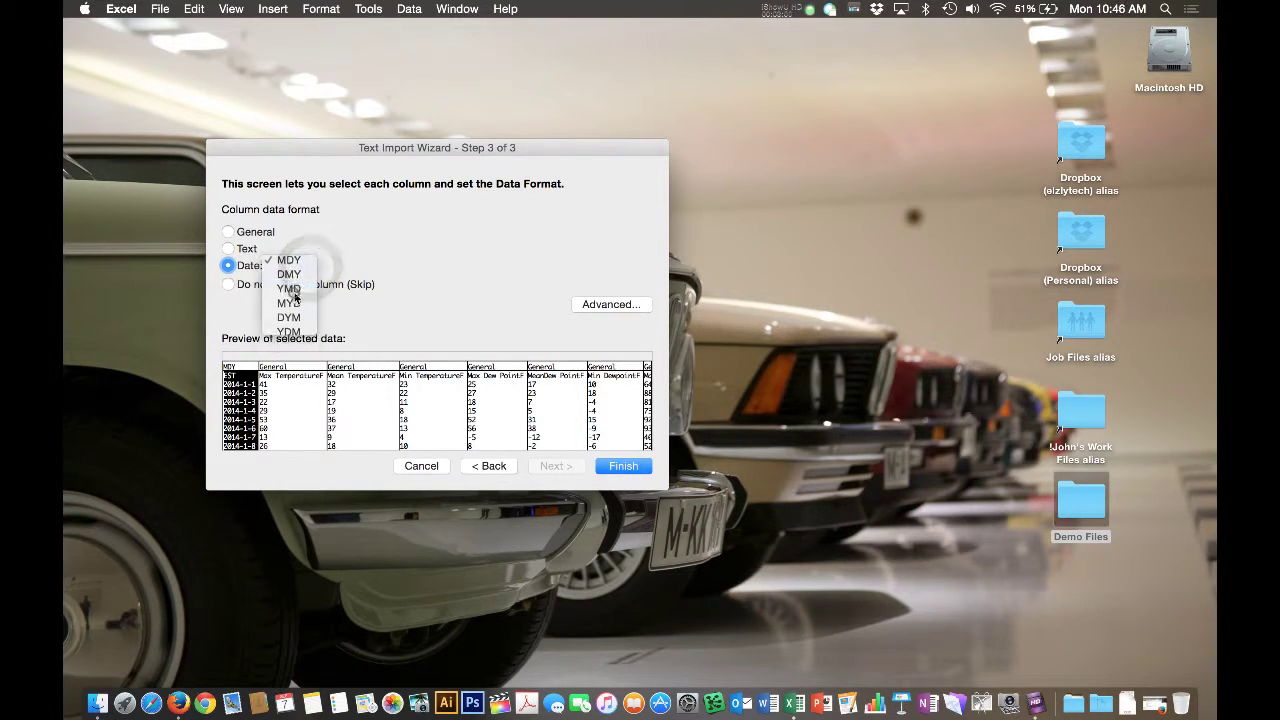
click(623, 466)
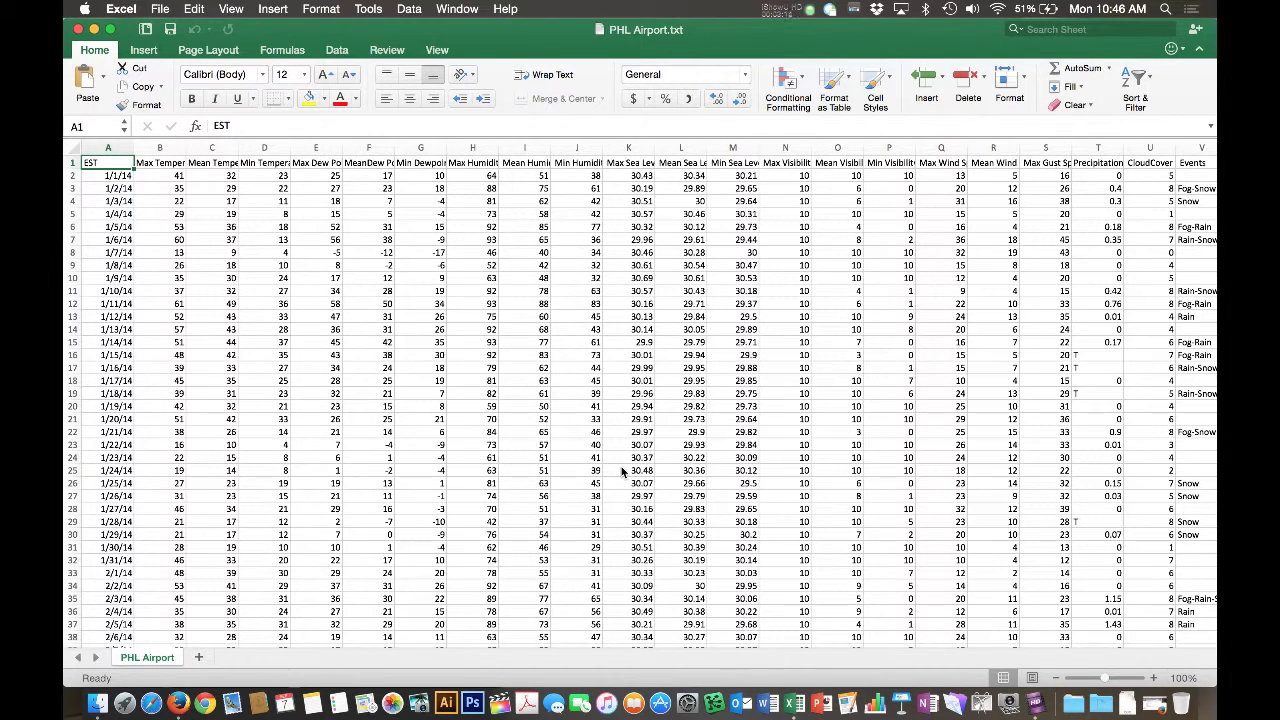
Examine the imported header row and the first date records, moving cell by cell from A1
key(Right)
key(Right)
key(Right)
key(Right)
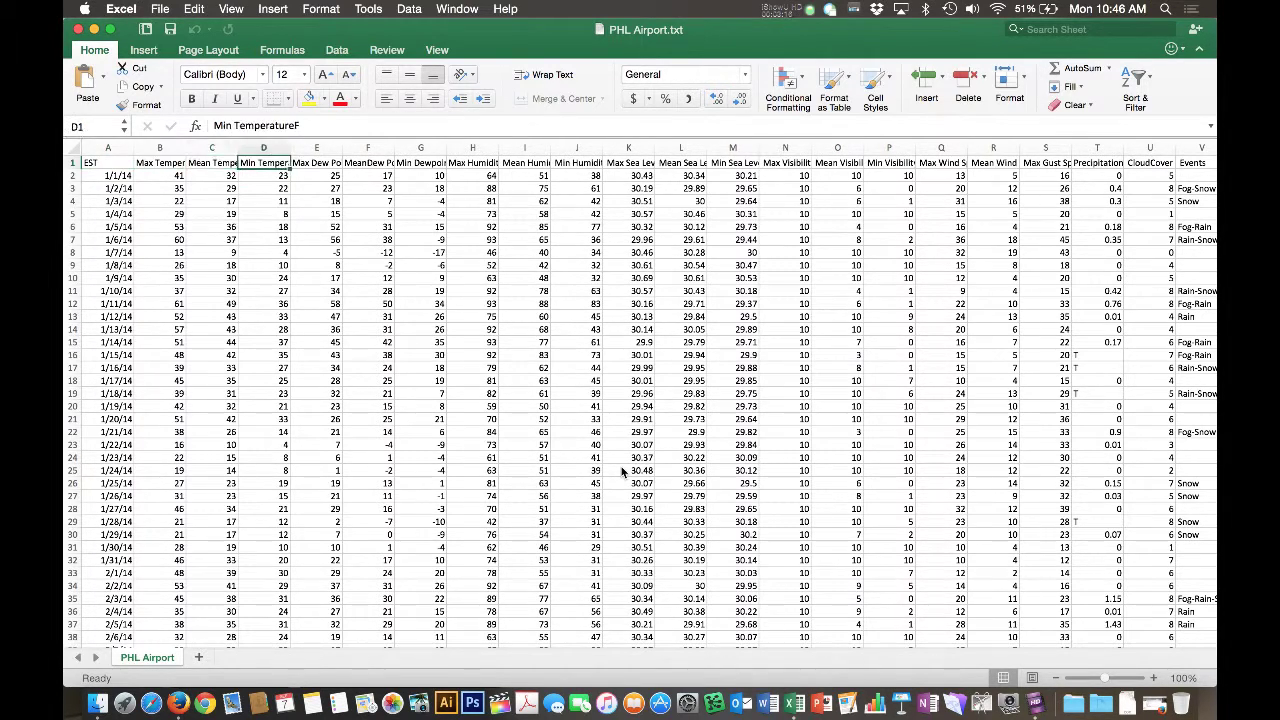
key(Left)
key(Left)
key(Left)
key(Left)
key(Down)
key(Down)
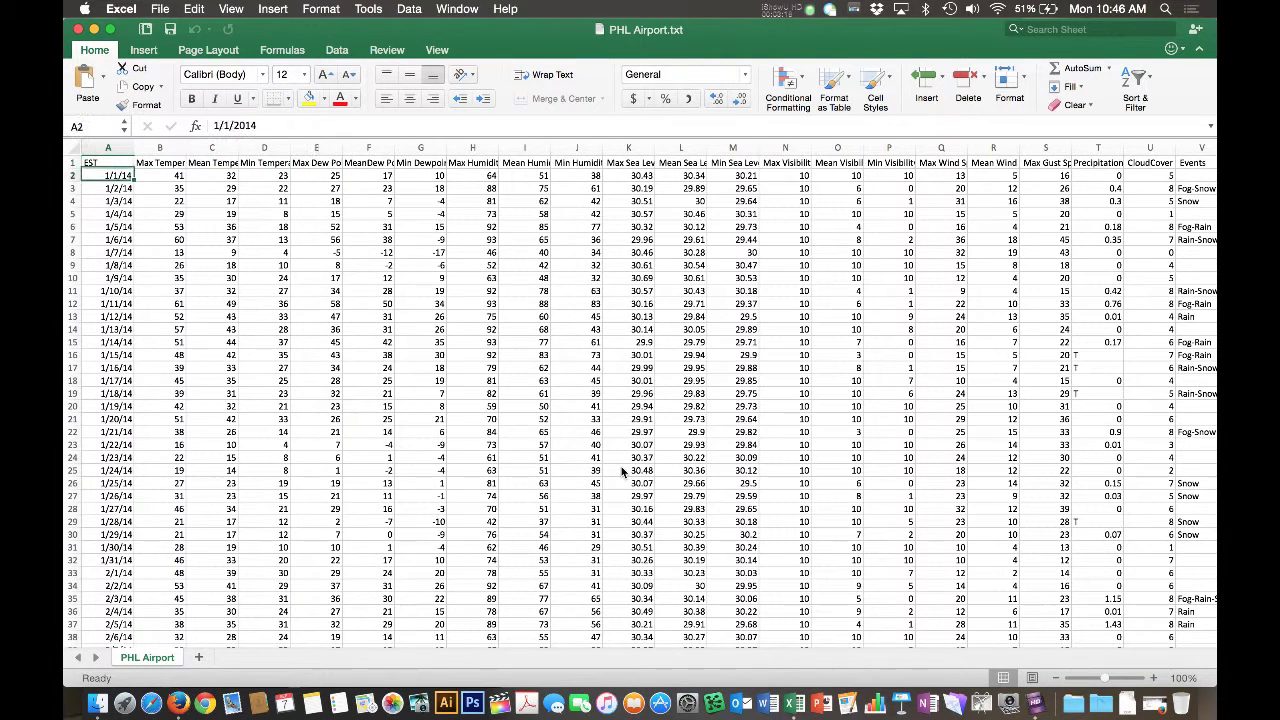
key(Right)
key(Right)
key(Left)
key(Left)
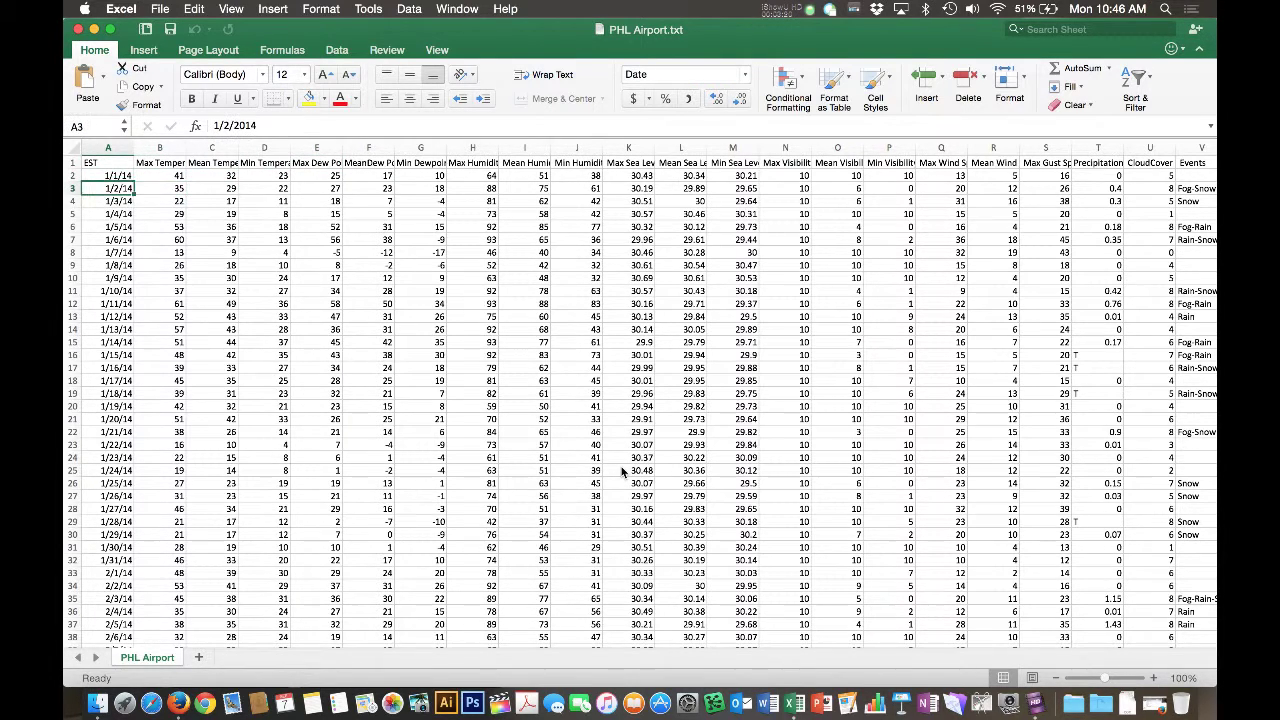
key(Up)
key(Up)
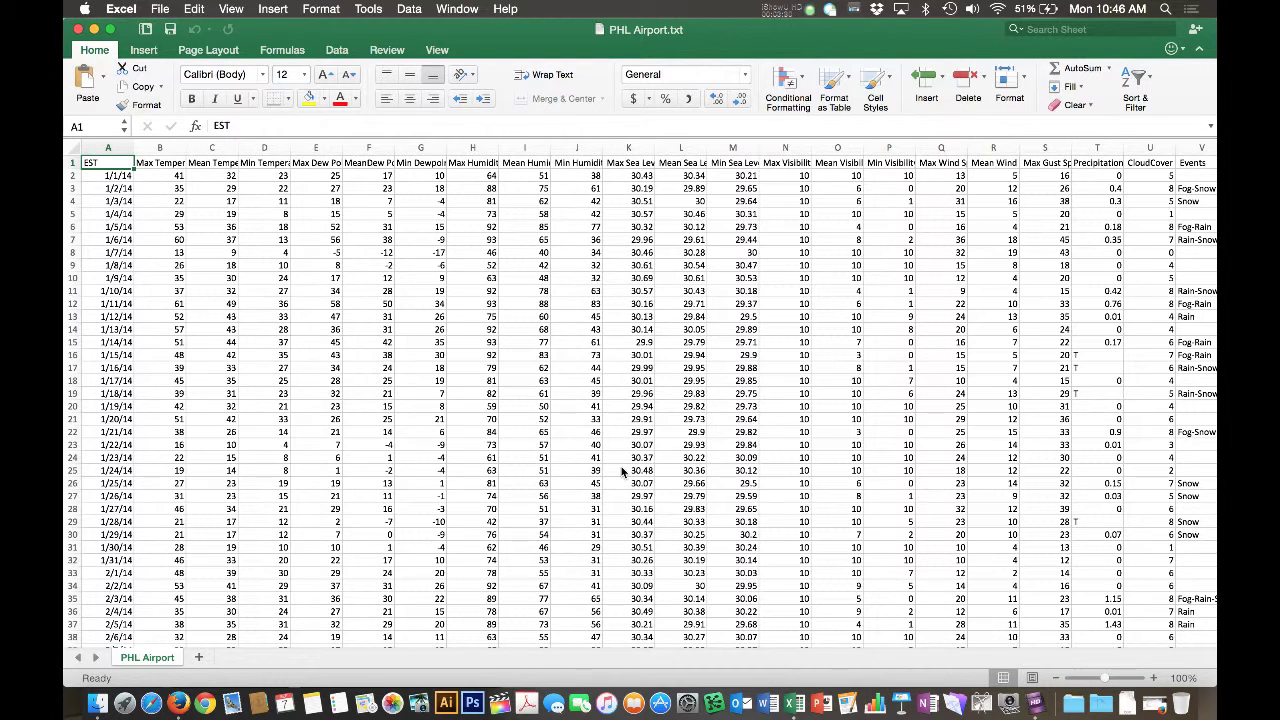
Insert a blank column between the Max Humidity and Mean Humidity columns
click(528, 148)
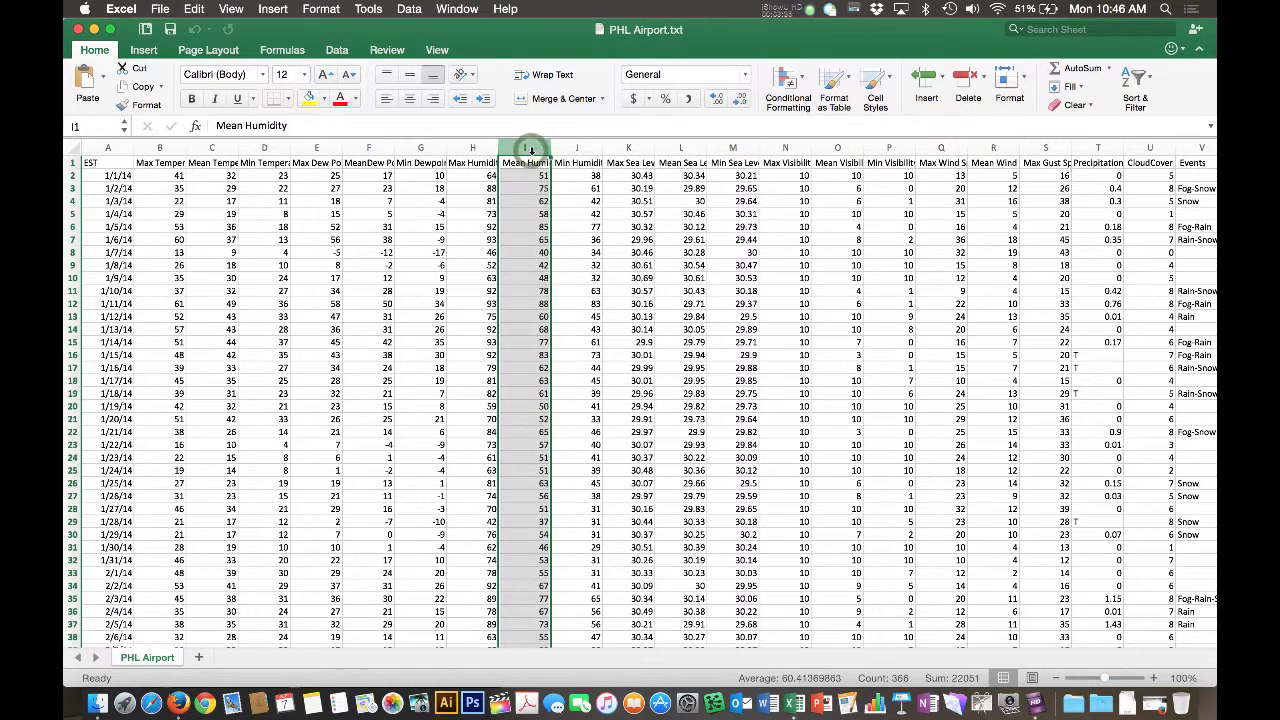
right_click(530, 150)
click(554, 230)
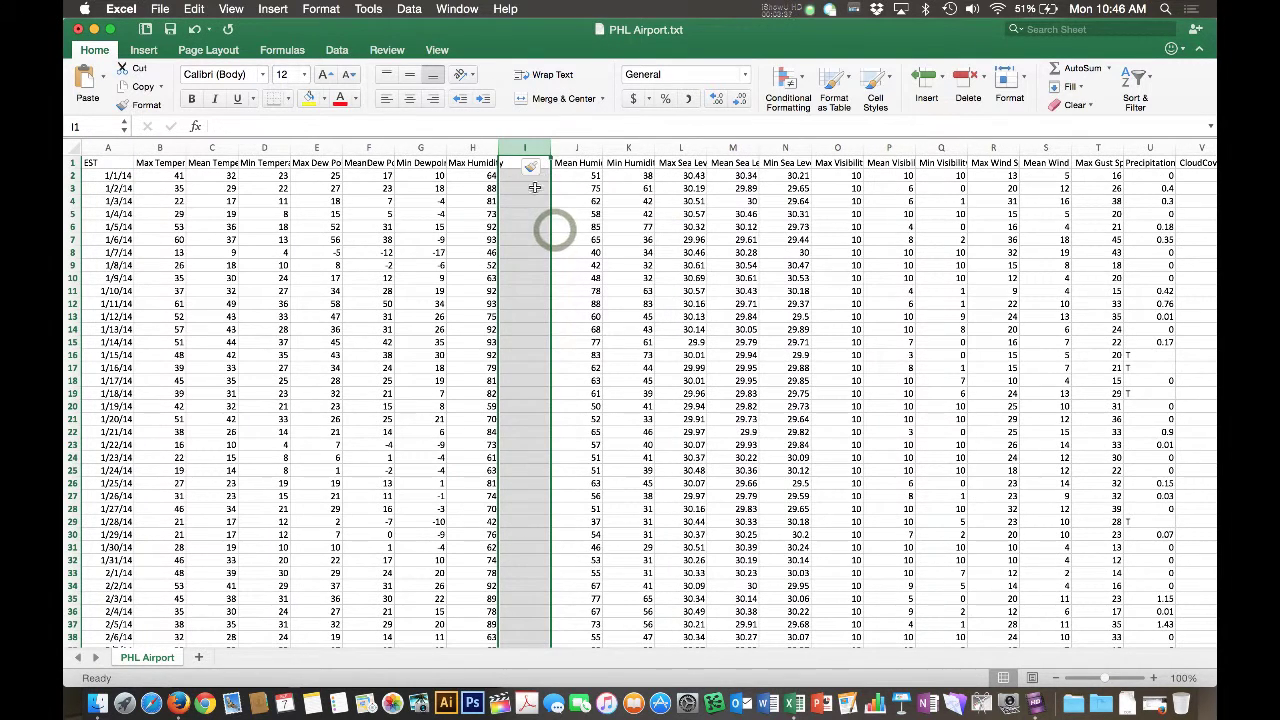
click(468, 188)
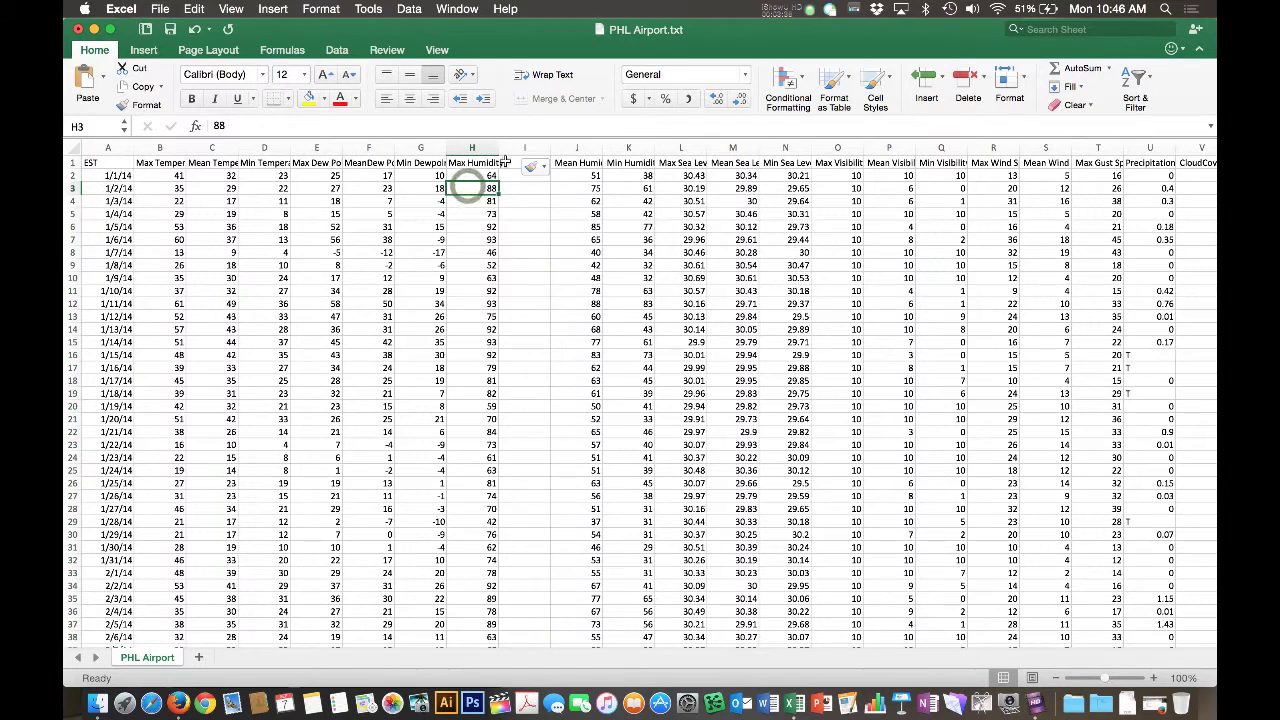
click(421, 165)
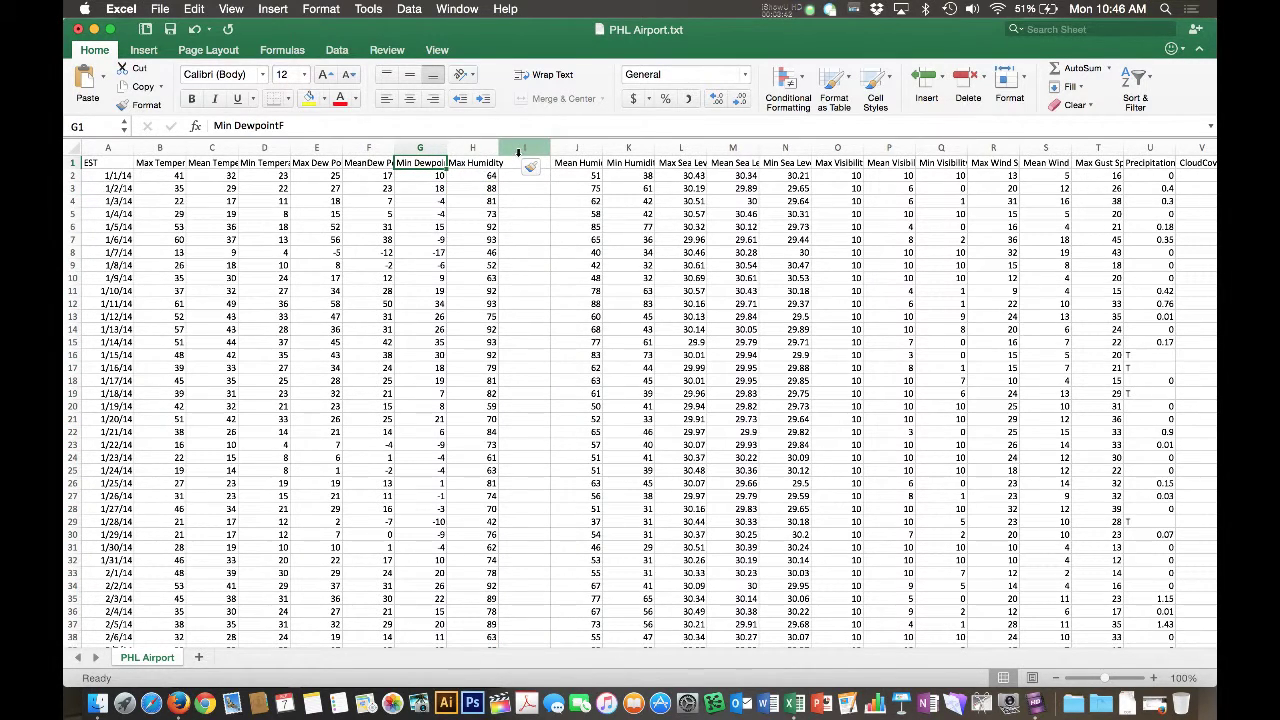
Delete the blank column between the Max Humidity and Mean Humidity columns
click(519, 150)
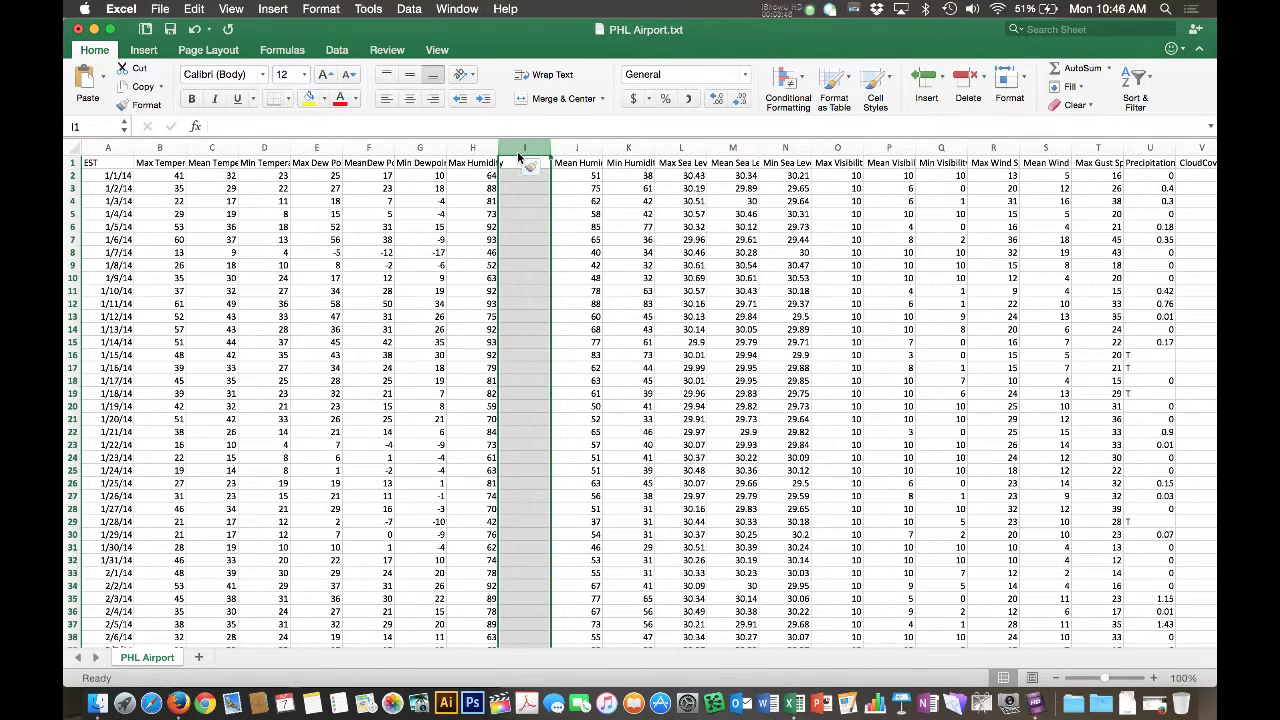
right_click(520, 153)
click(543, 246)
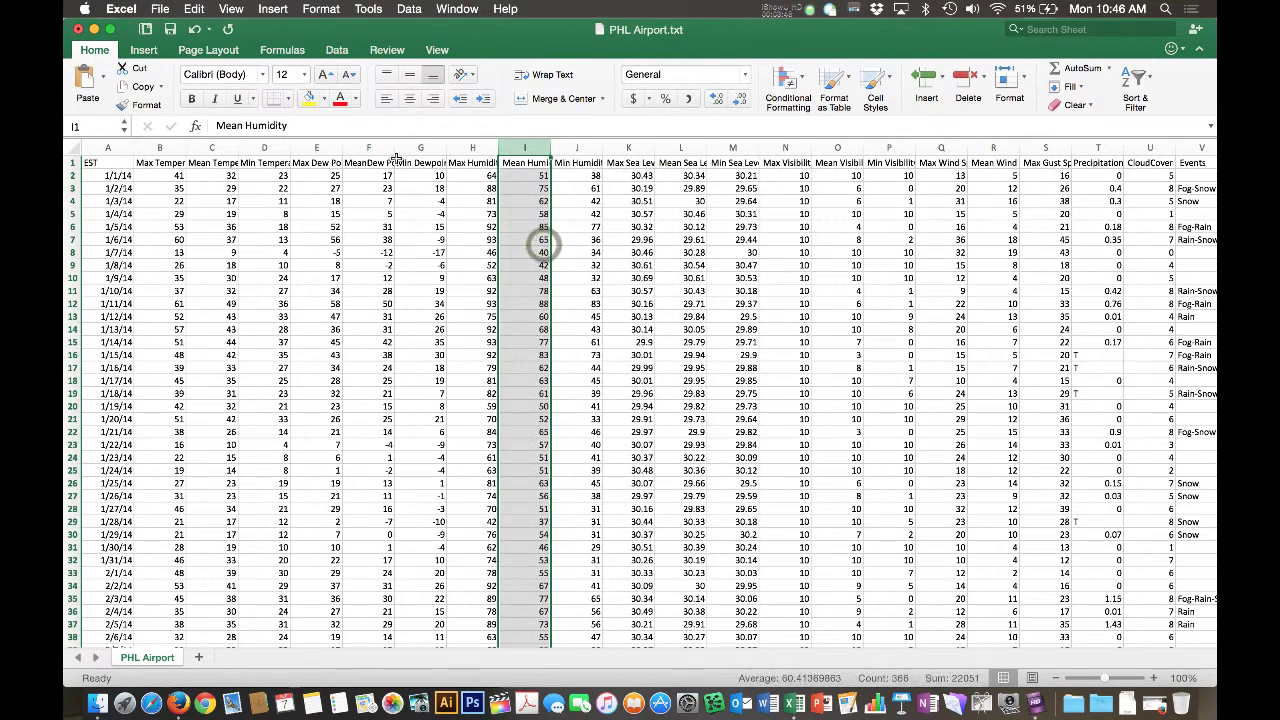
Select the whole weather data range A1:W366, including headers, and create a PivotTable from it on a new worksheet
click(97, 163)
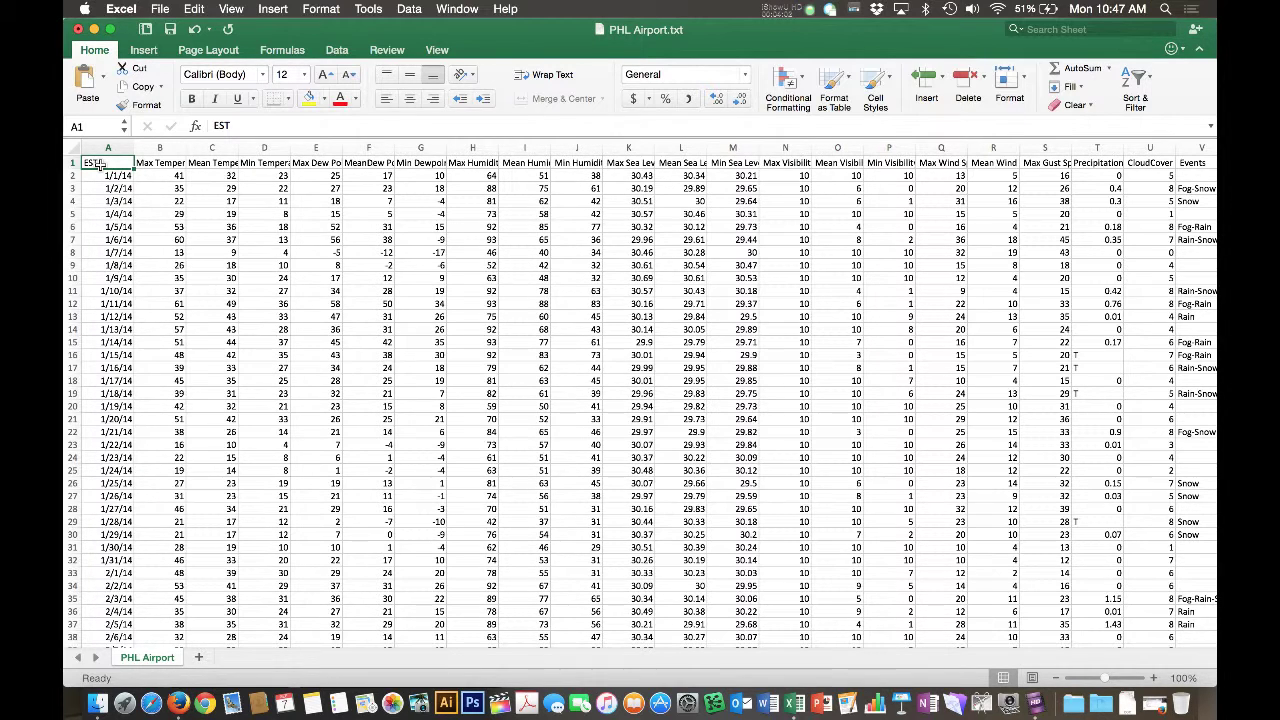
drag(97, 163, 438, 354)
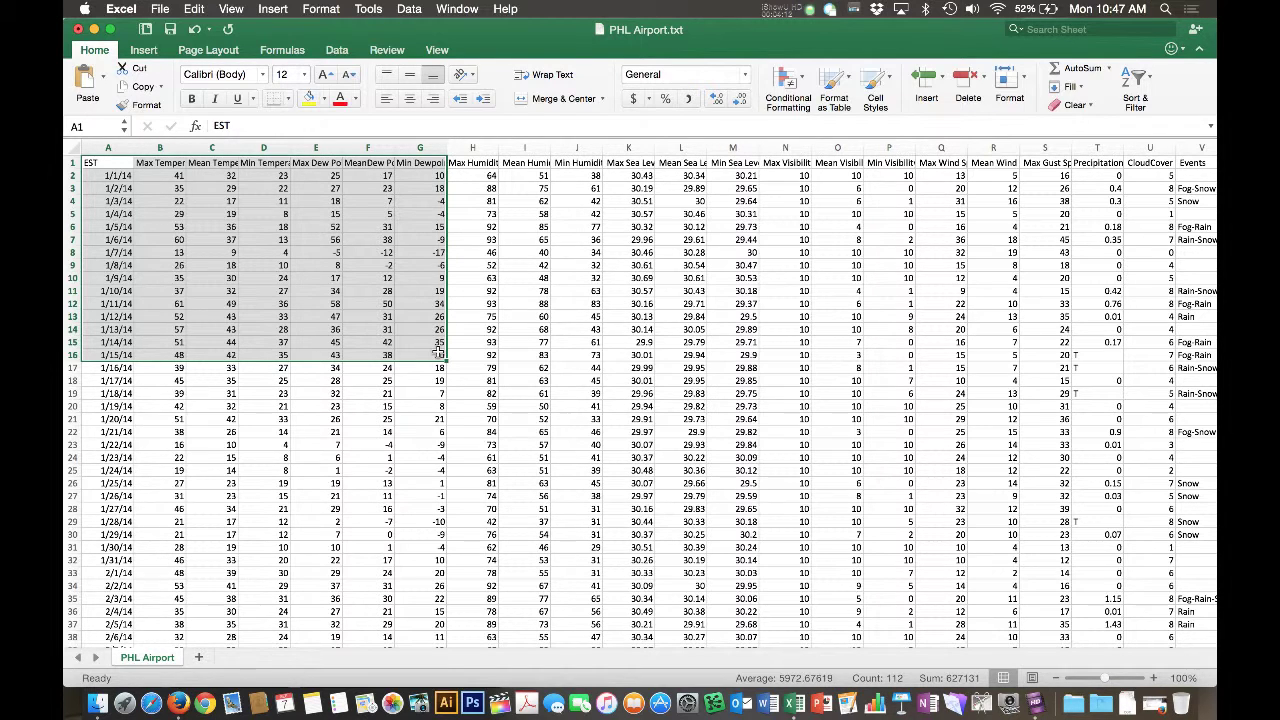
key(Up)
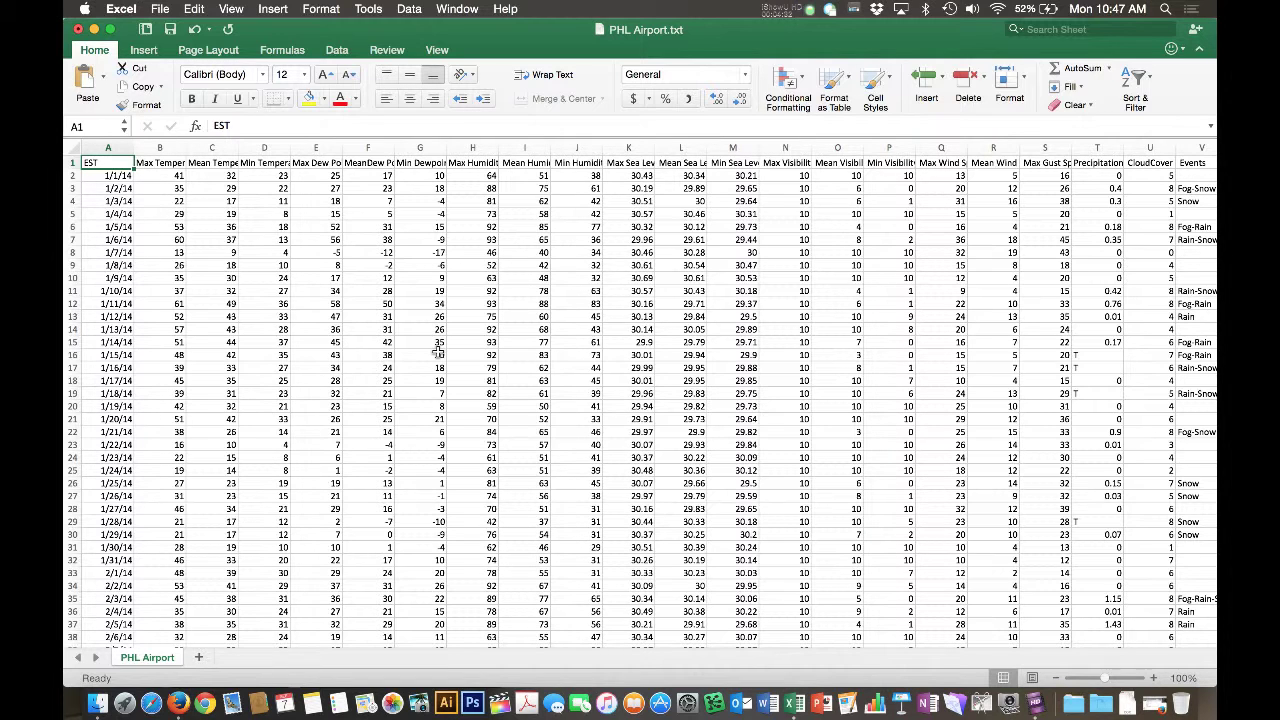
key(super+shift+Right)
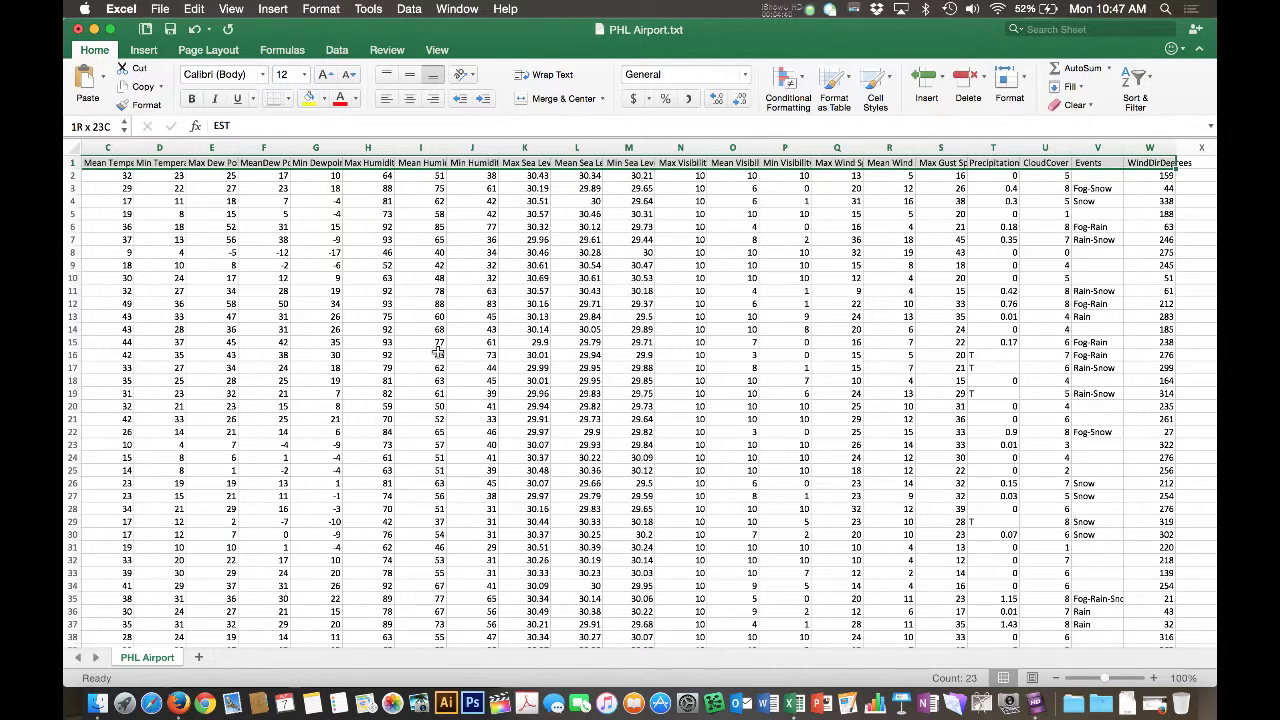
key(super+shift+Down)
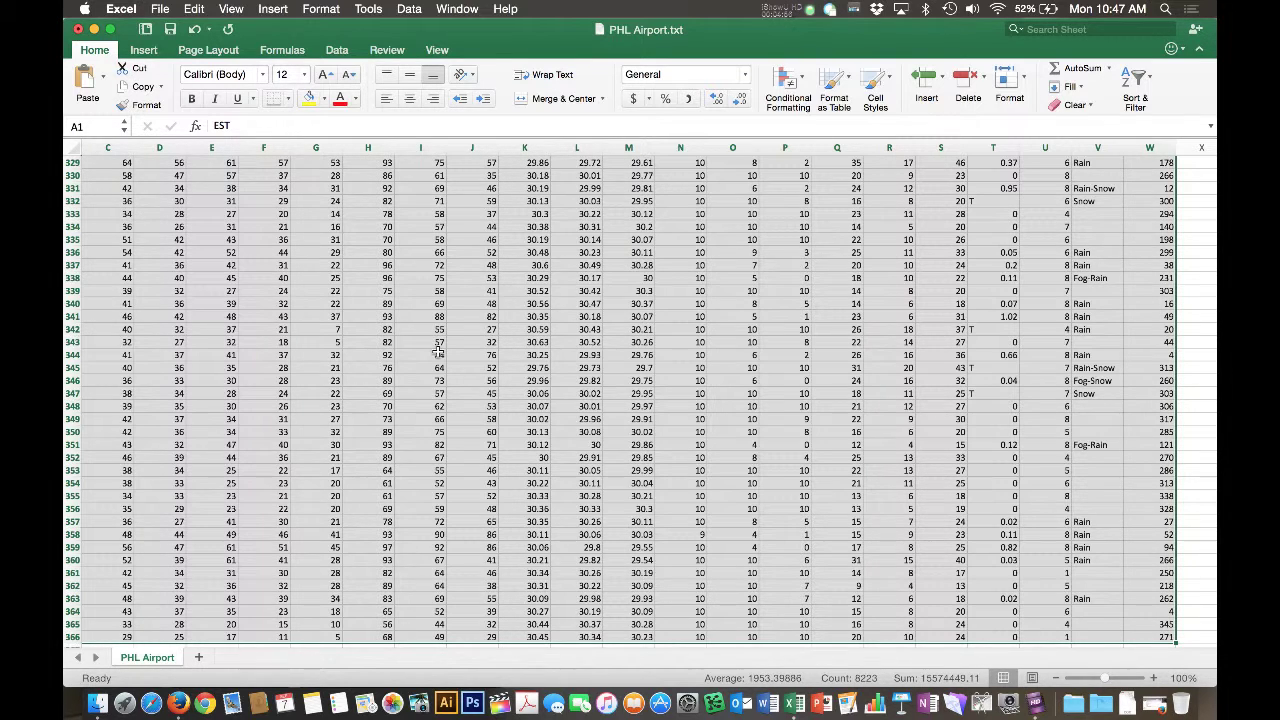
click(146, 52)
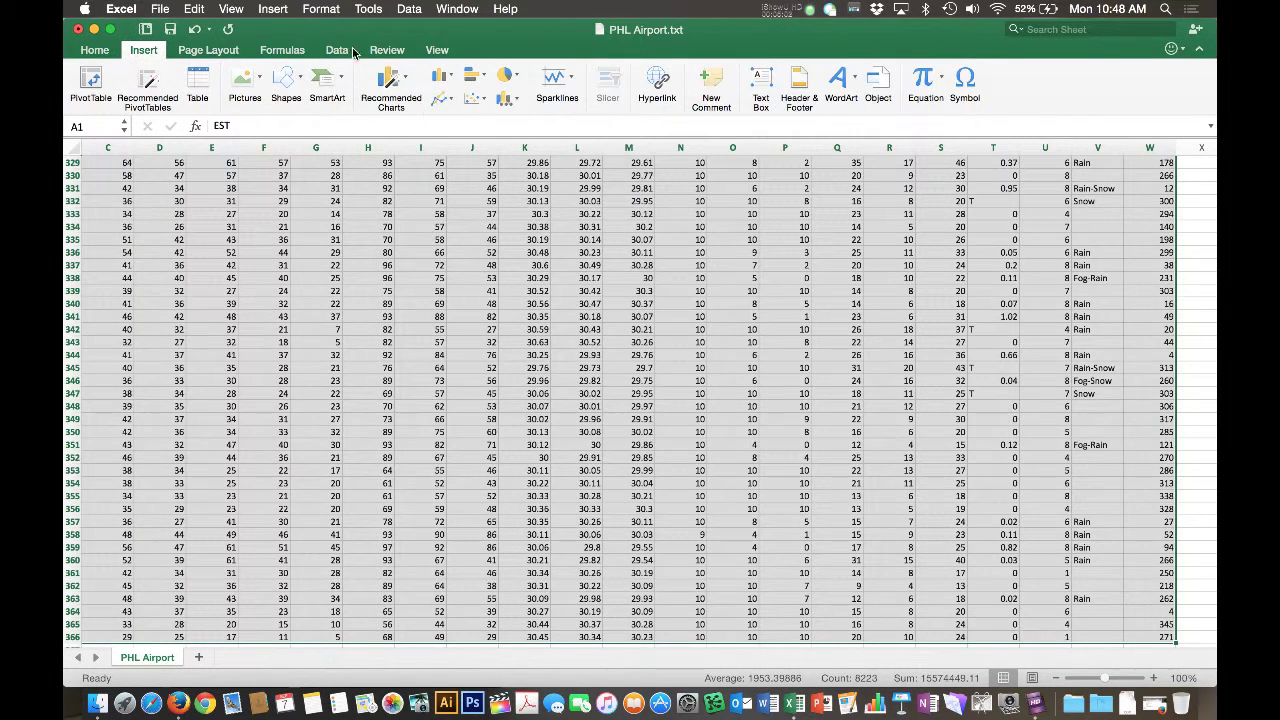
click(91, 80)
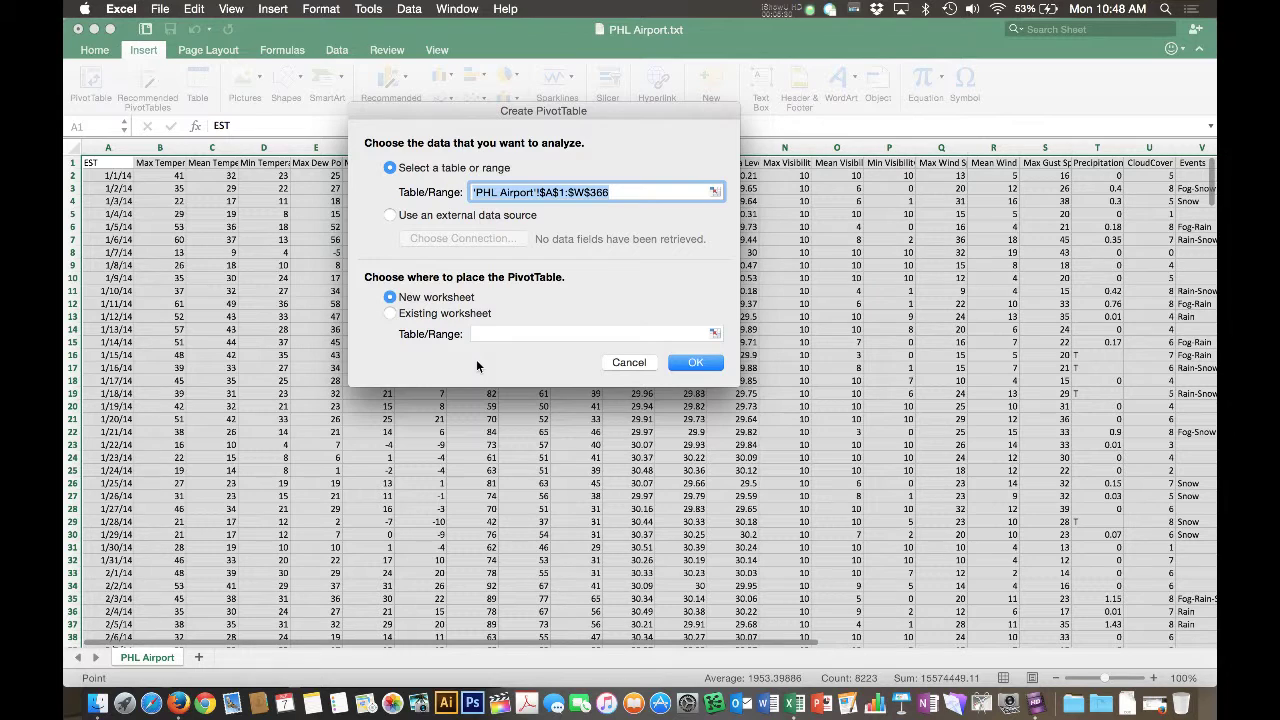
click(707, 366)
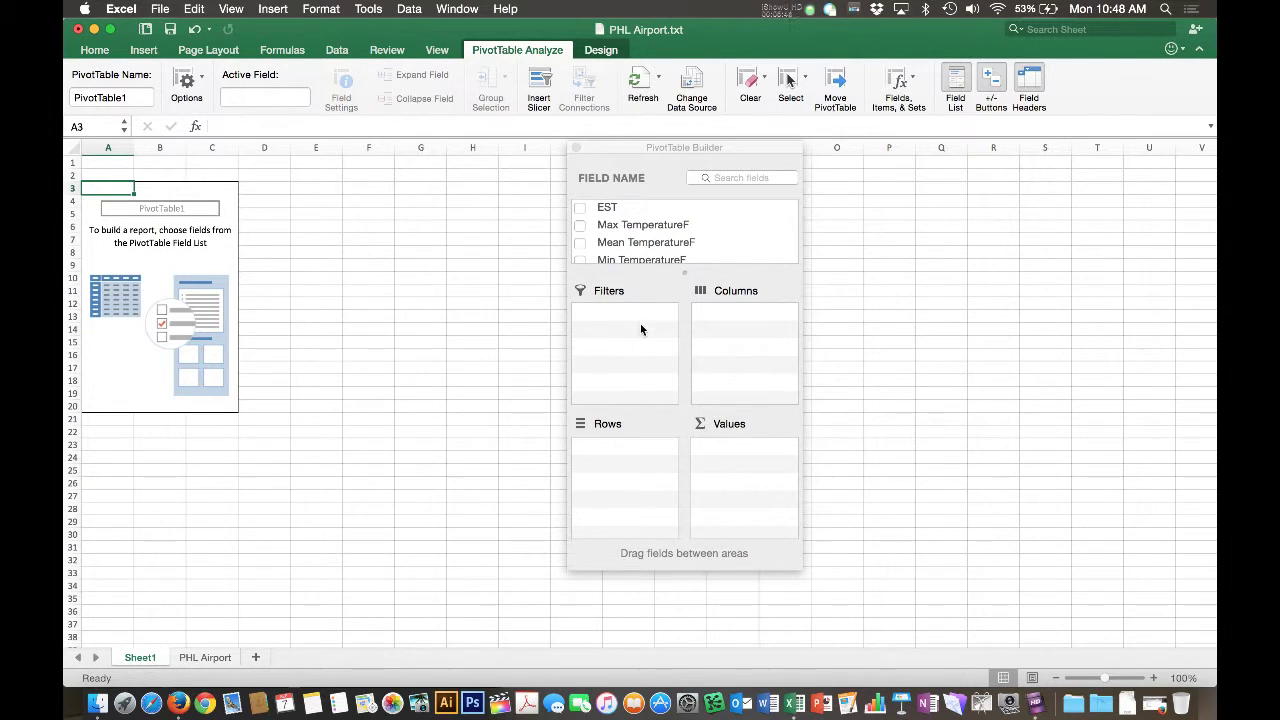
Place EST in the PivotTable's Rows and Mean TemperatureF in its Values, summarized by Average
drag(611, 209, 630, 463)
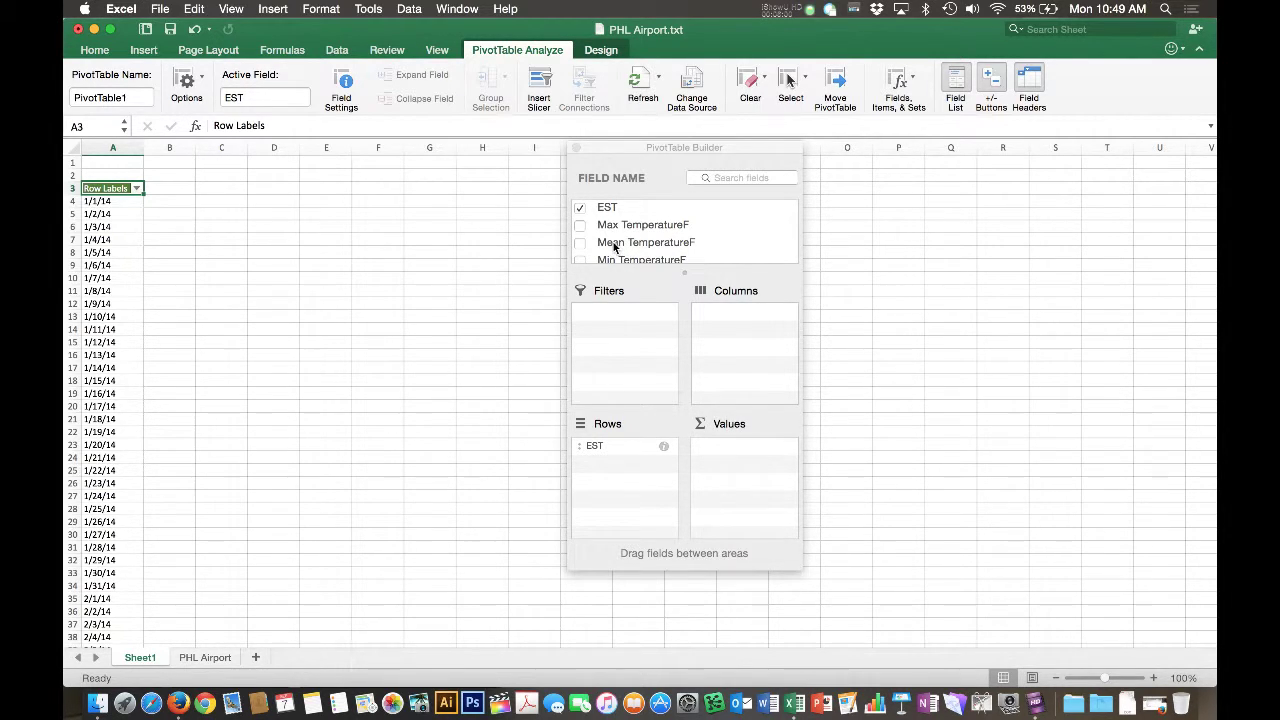
drag(612, 246, 743, 456)
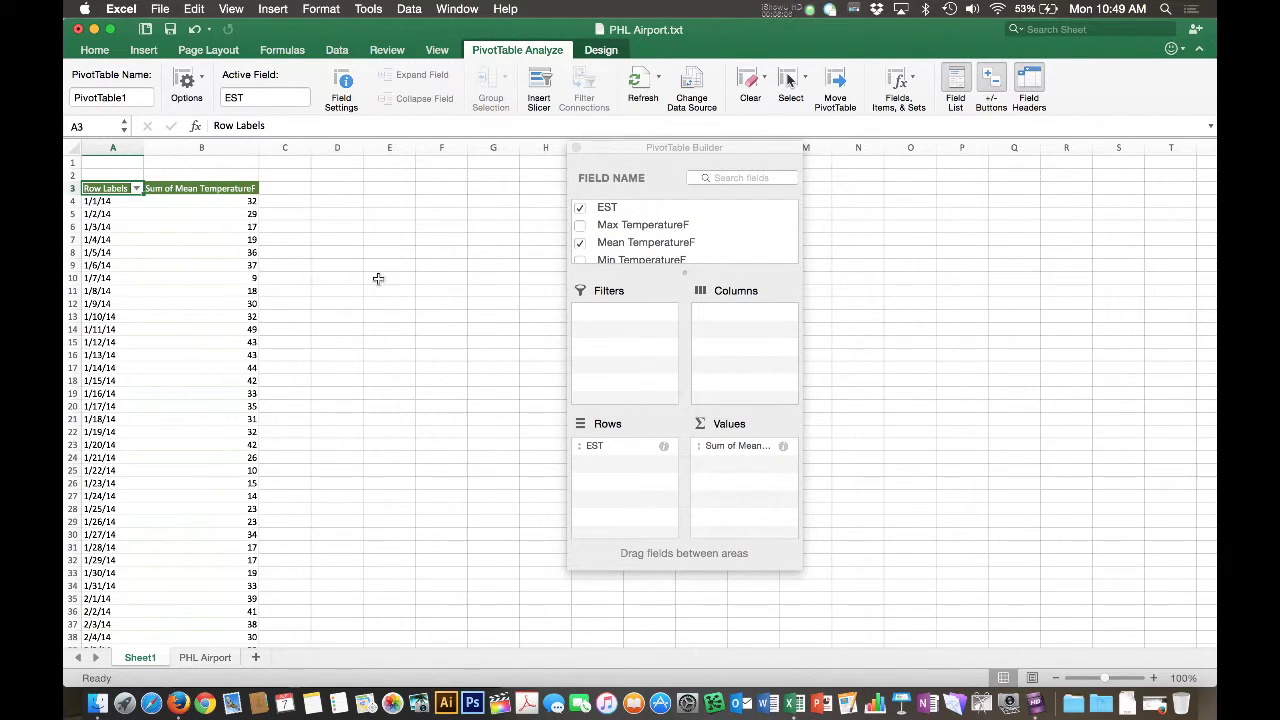
click(783, 447)
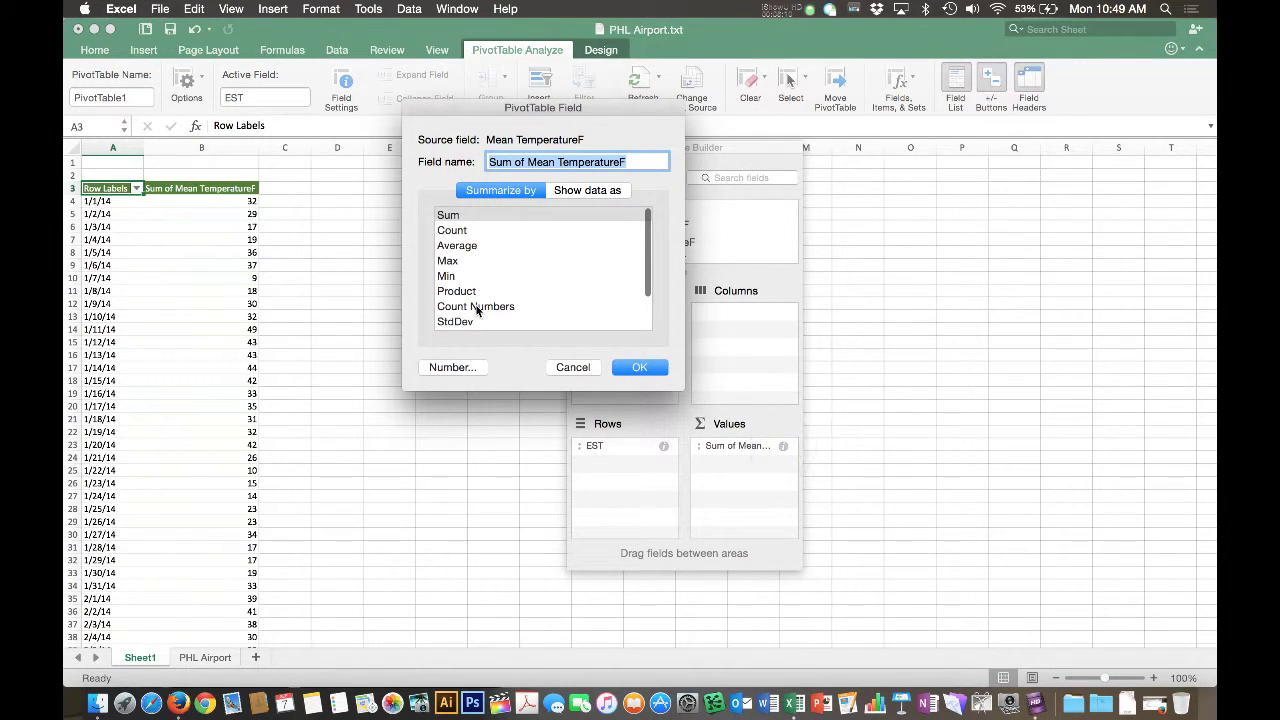
scroll(473, 307, down, 3)
scroll(477, 312, up, 3)
scroll(477, 312, up, 1)
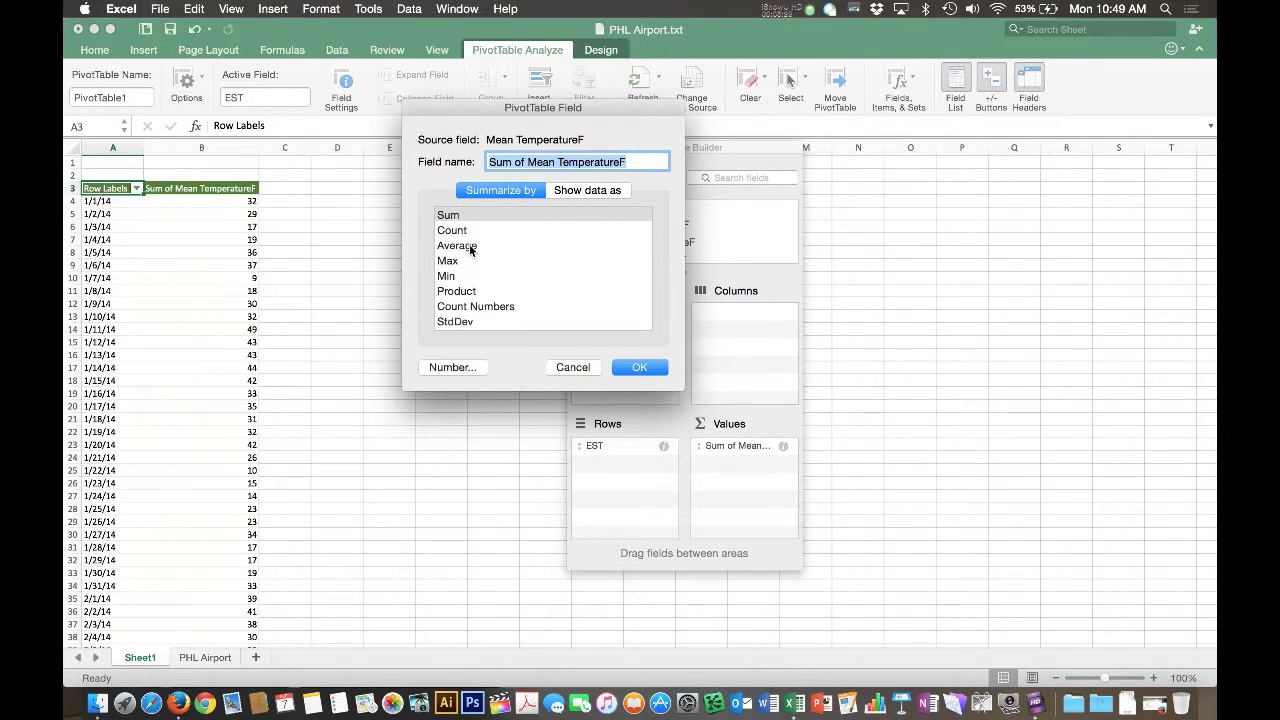
click(470, 247)
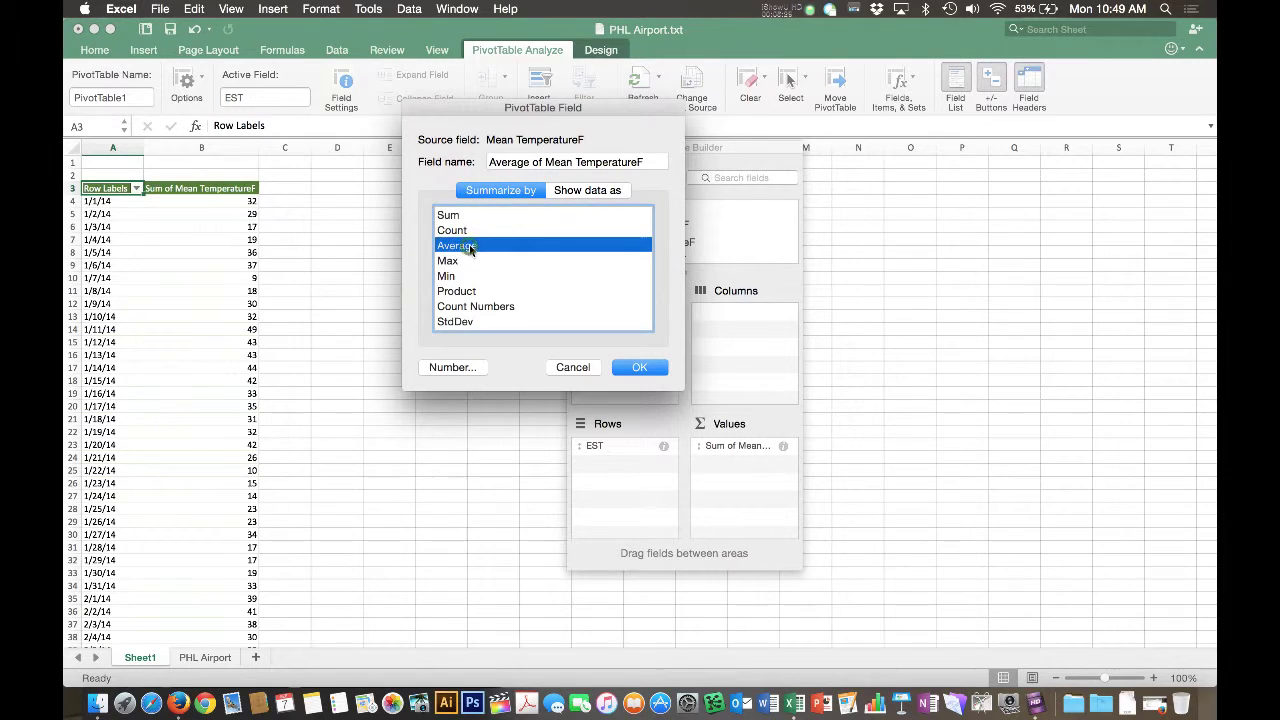
click(638, 369)
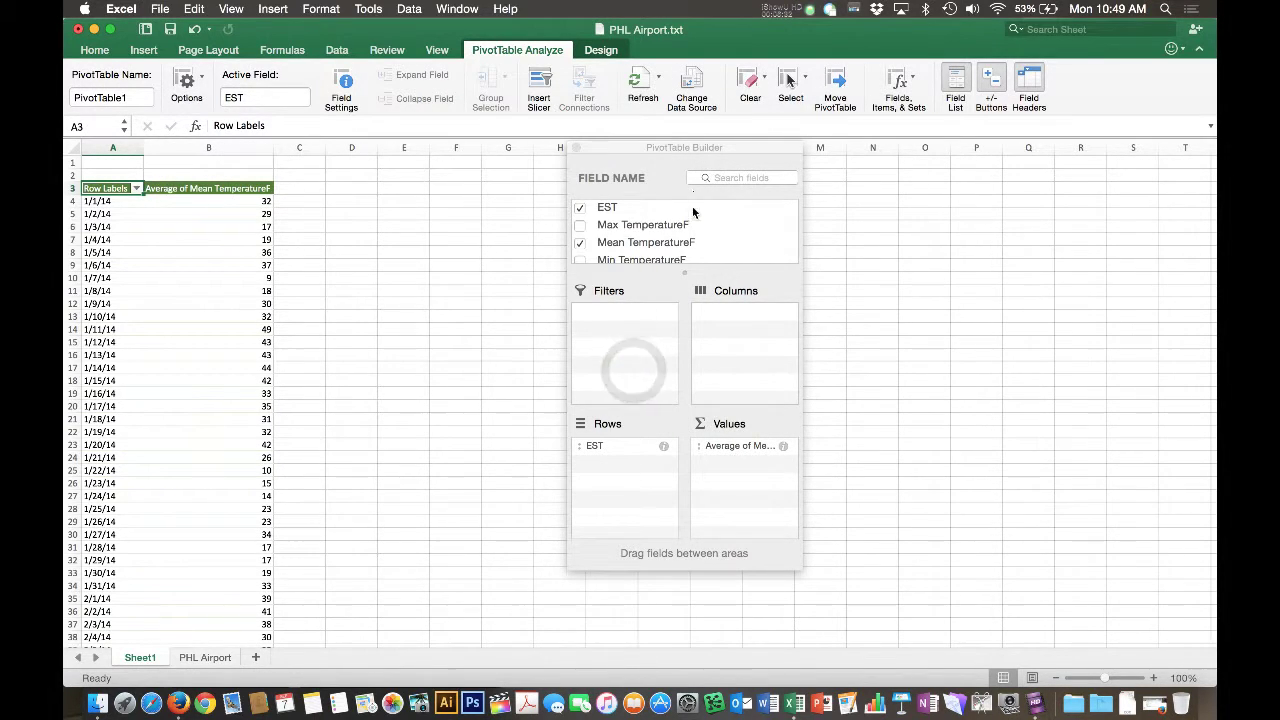
Add Mean Humidity to the PivotTable's Values and summarize it by Average
scroll(692, 235, down, 3)
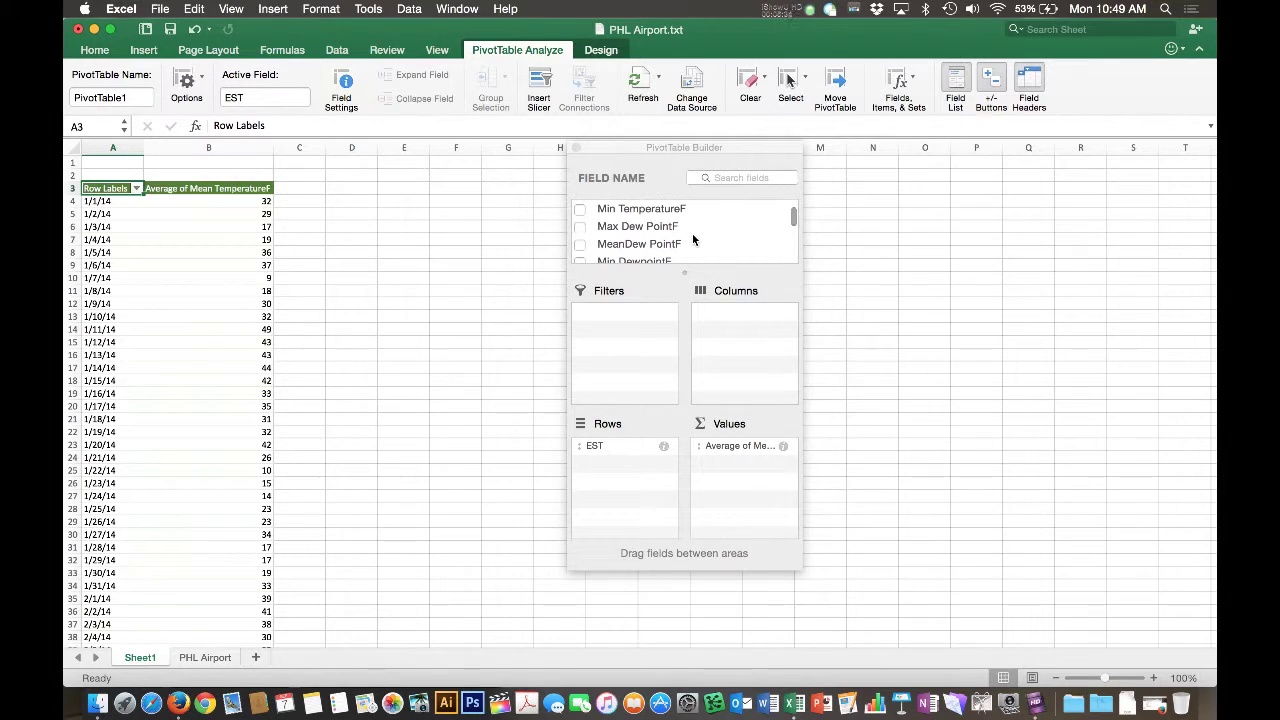
scroll(692, 237, down, 4)
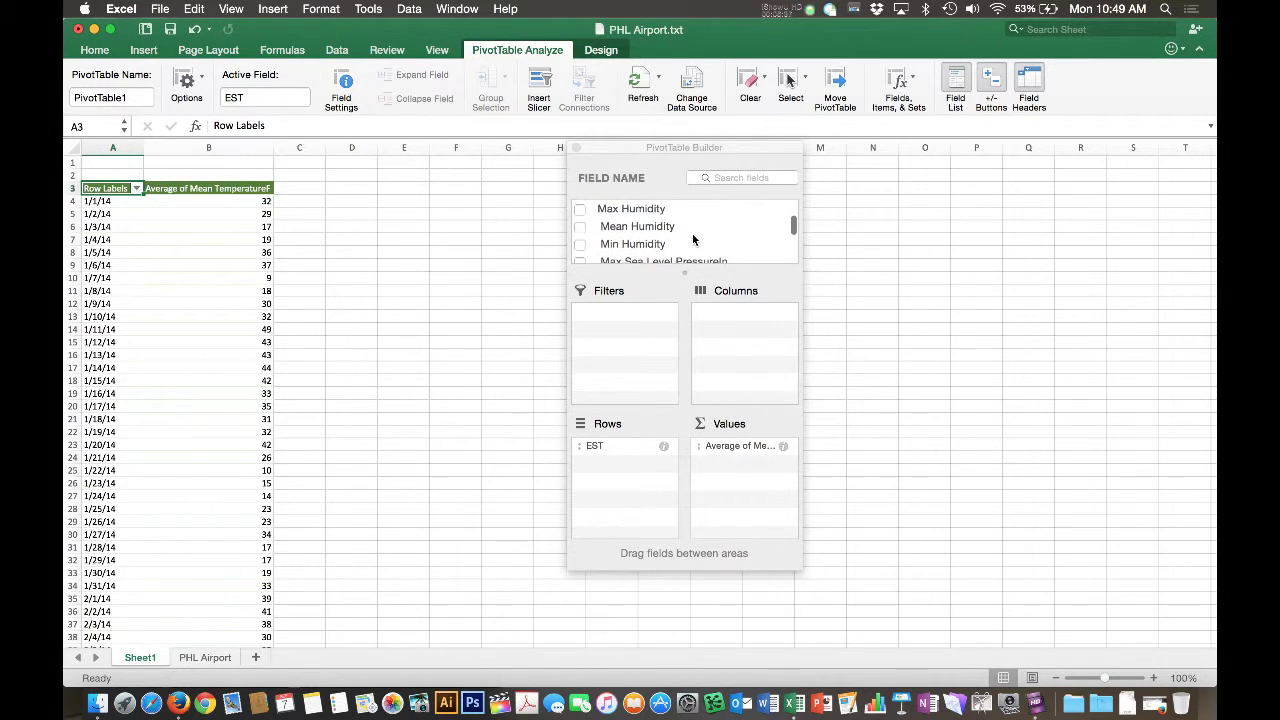
drag(613, 227, 757, 467)
click(785, 463)
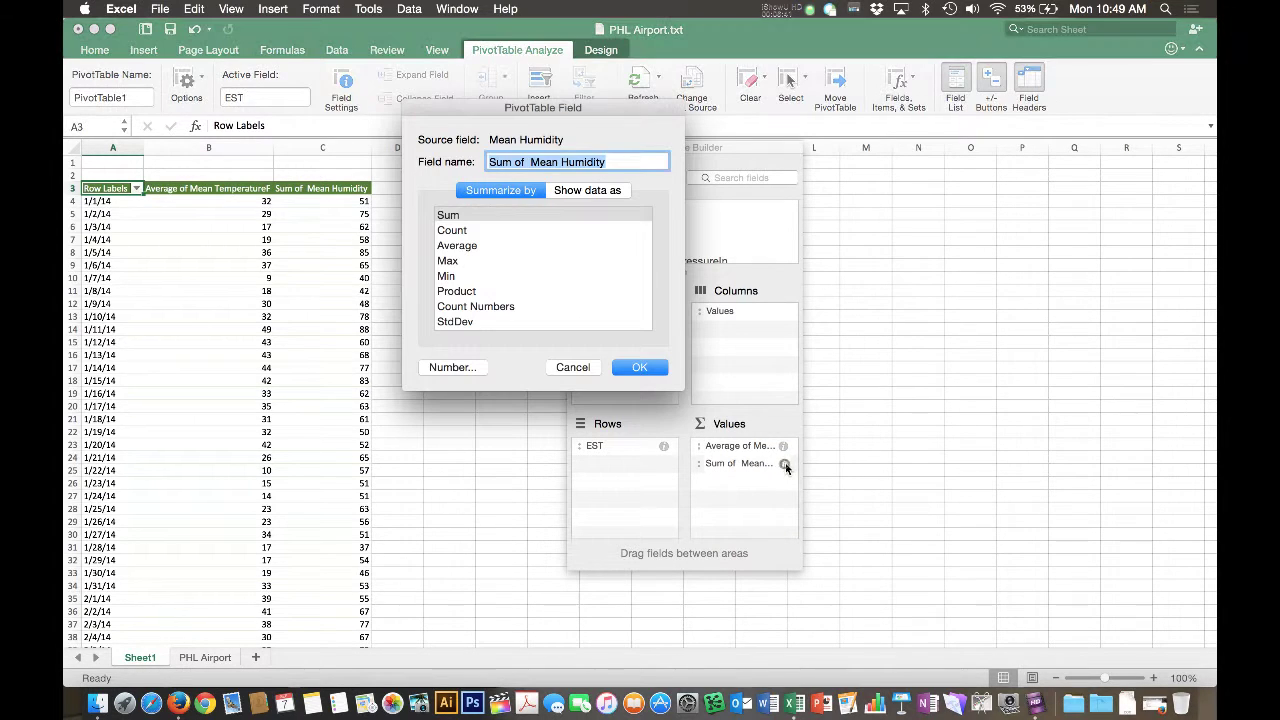
click(457, 245)
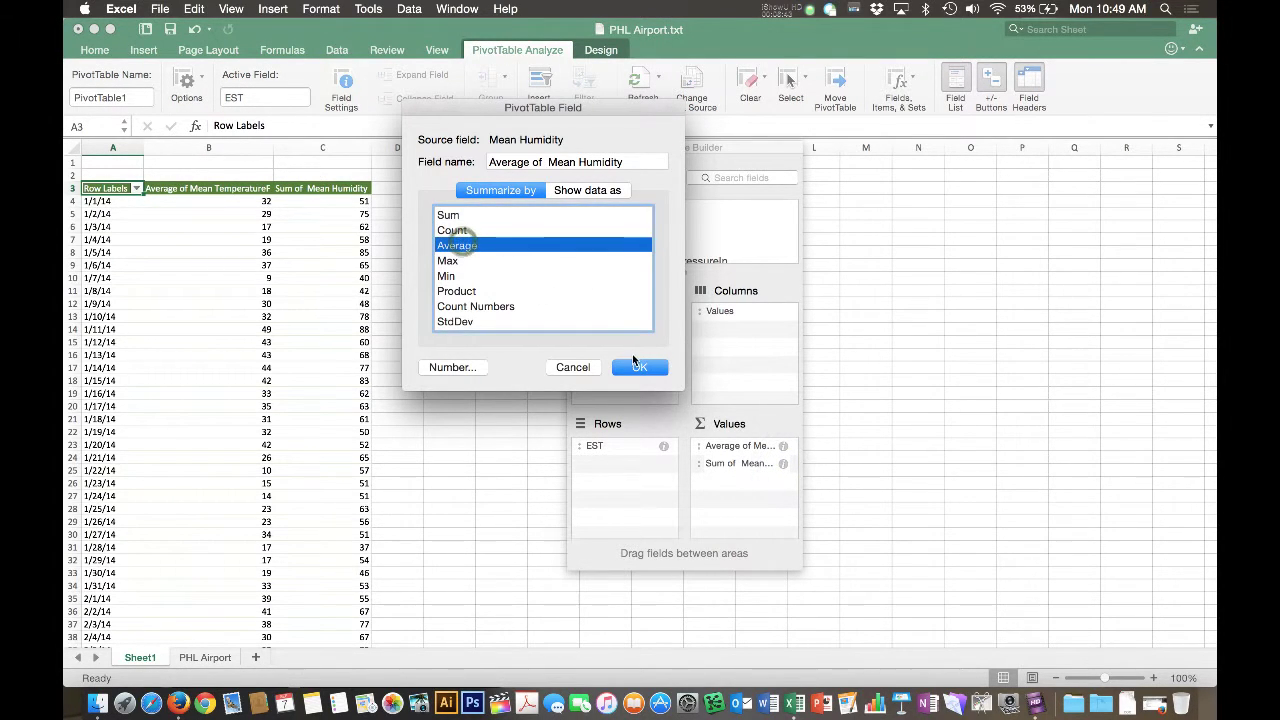
click(626, 362)
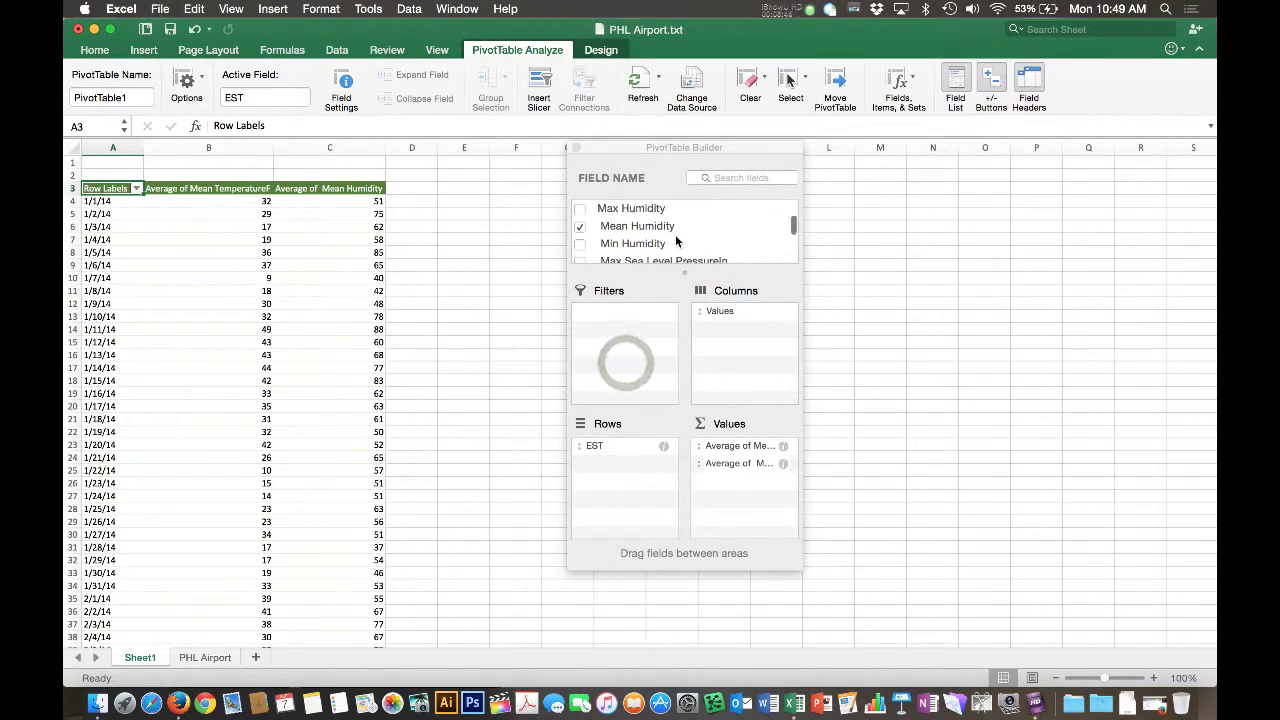
Add Max Gust SpeedMPH to the PivotTable's Values and summarize it by Max
scroll(676, 240, down, 5)
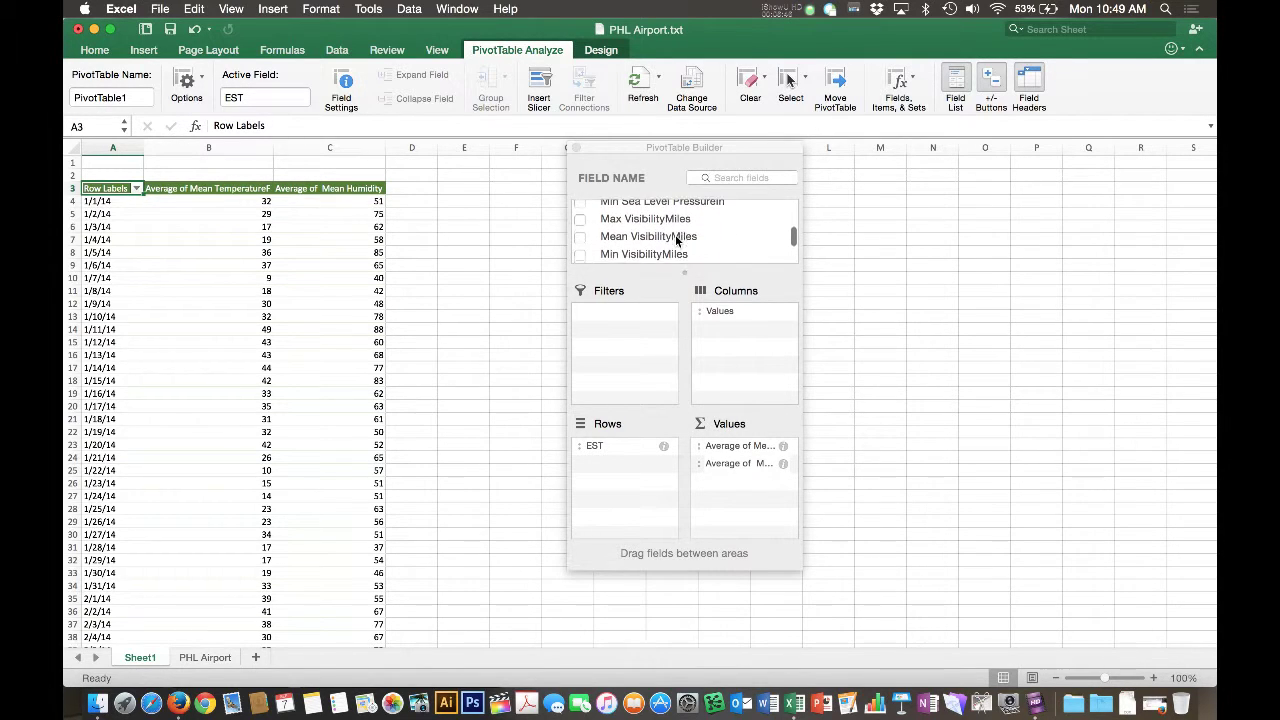
scroll(676, 240, down, 5)
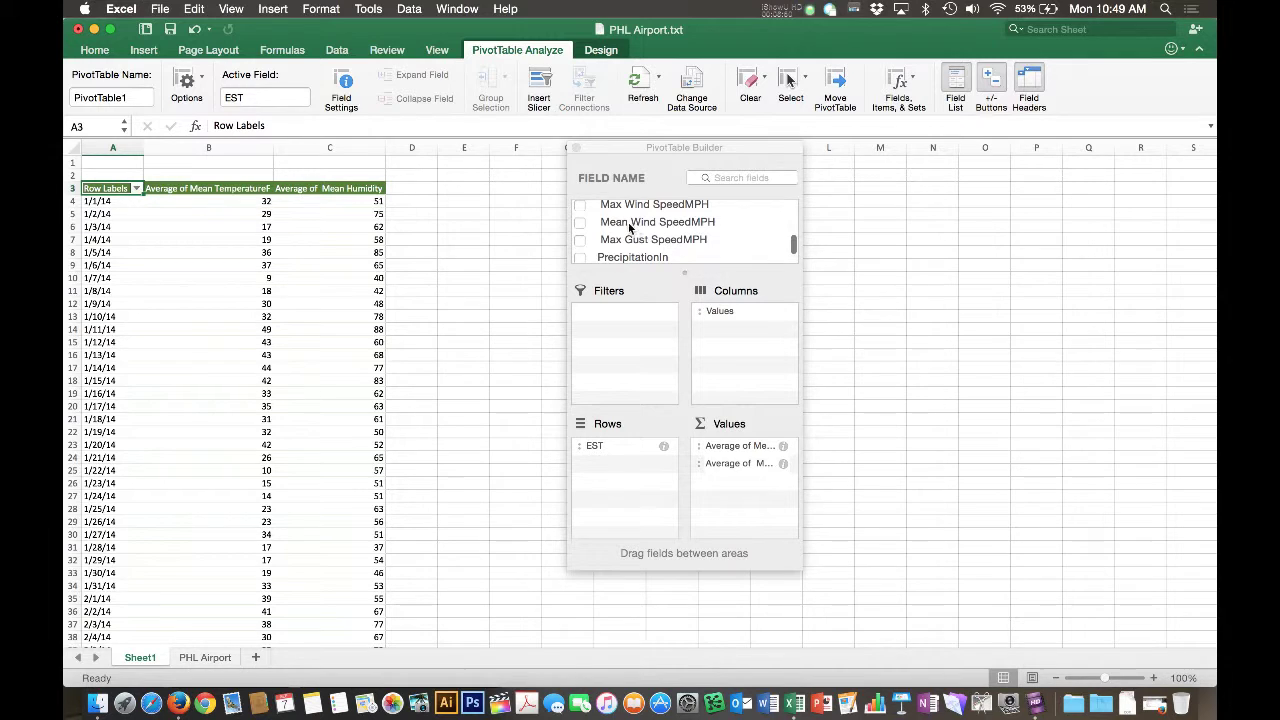
drag(627, 235, 742, 486)
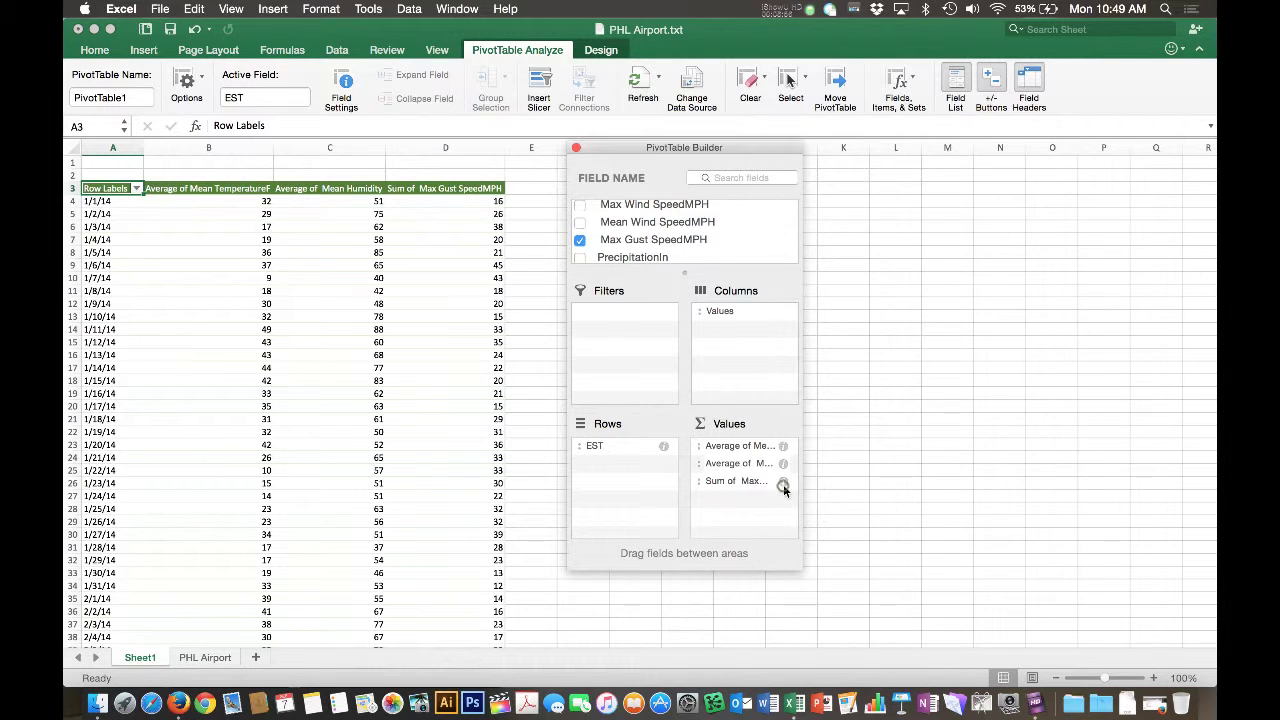
click(783, 483)
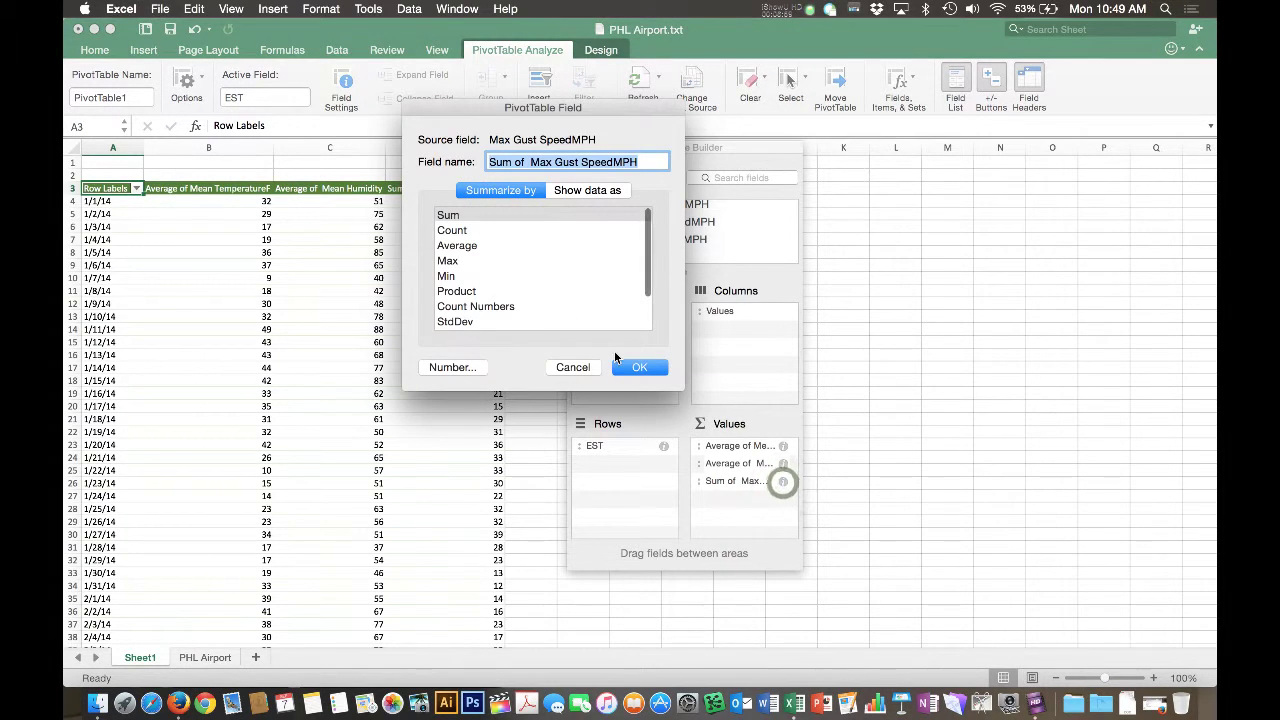
click(470, 264)
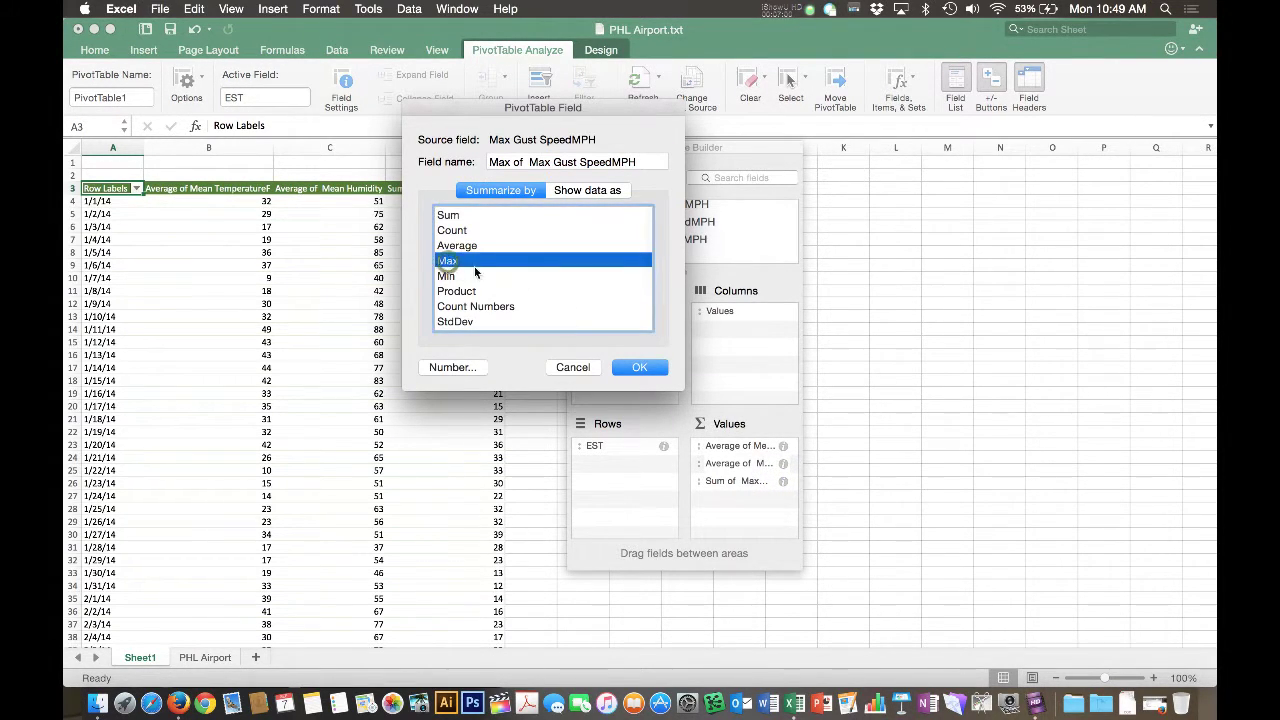
click(631, 366)
Add PrecipitationIn to the PivotTable's Values summarized by Sum, and move the PivotTable Builder clear of the table
scroll(675, 238, down, 1)
scroll(675, 238, down, 1)
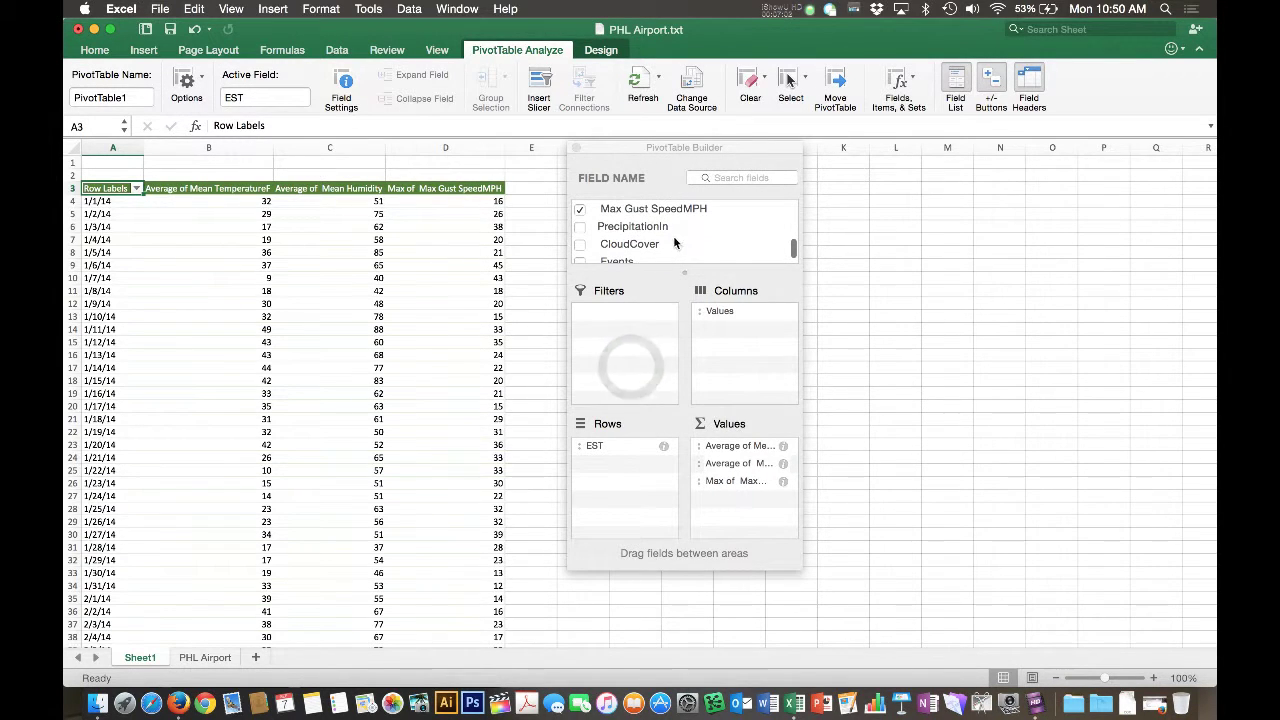
drag(614, 230, 746, 508)
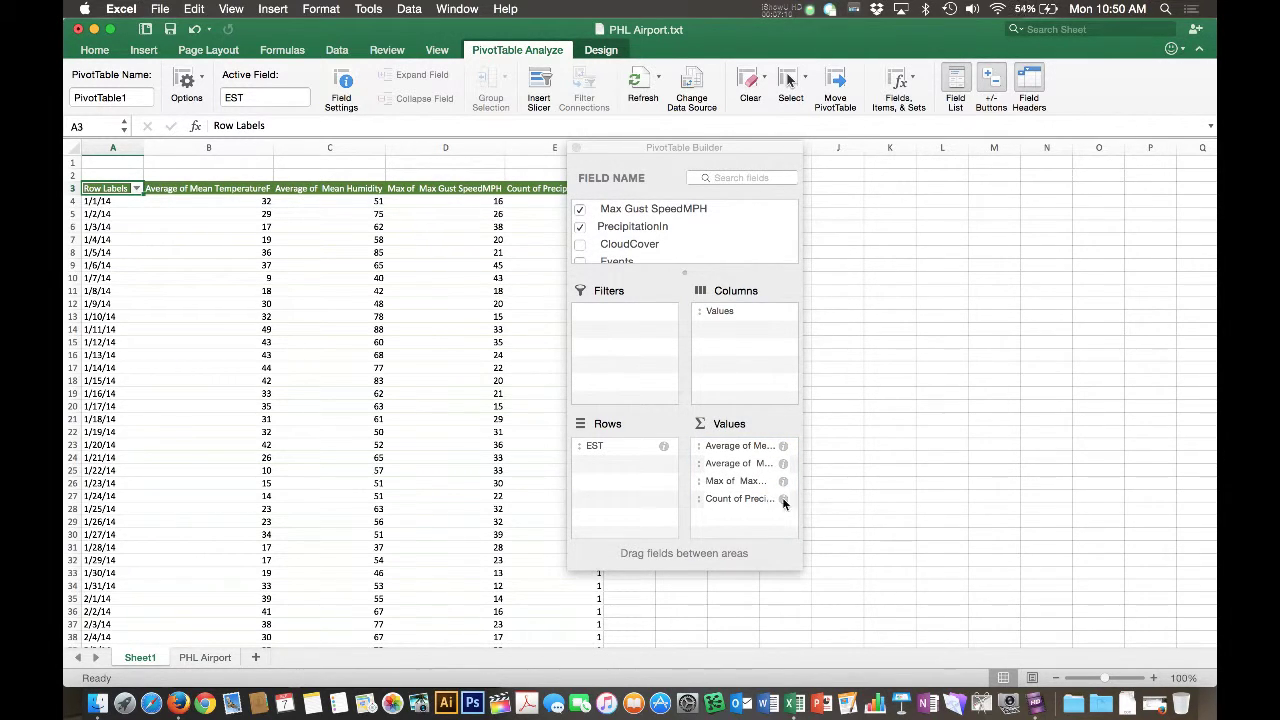
click(783, 499)
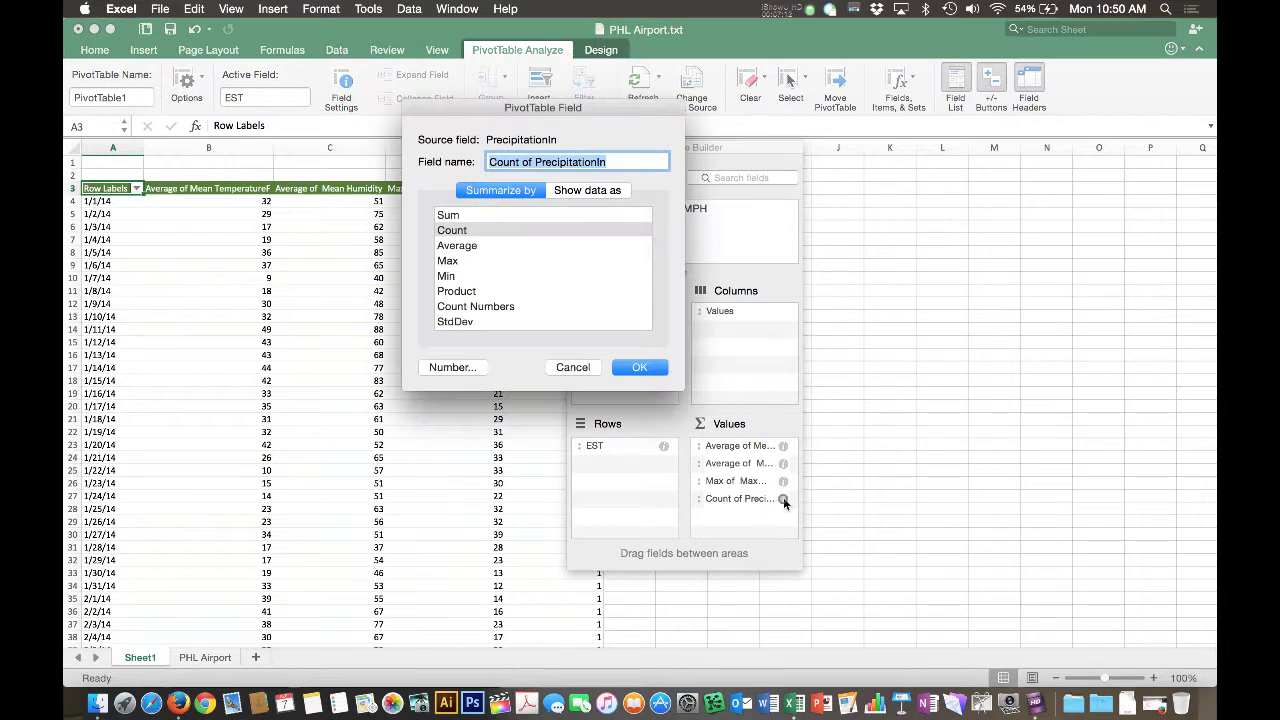
click(447, 217)
click(630, 364)
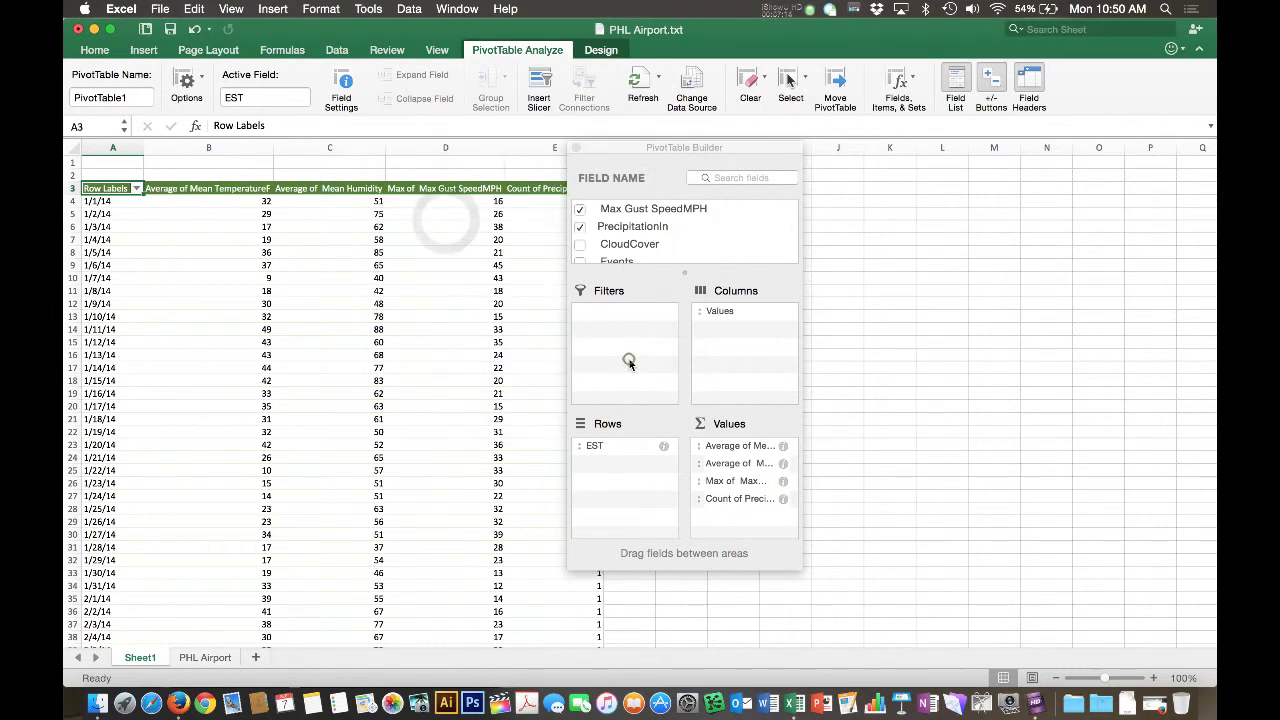
drag(619, 147, 743, 180)
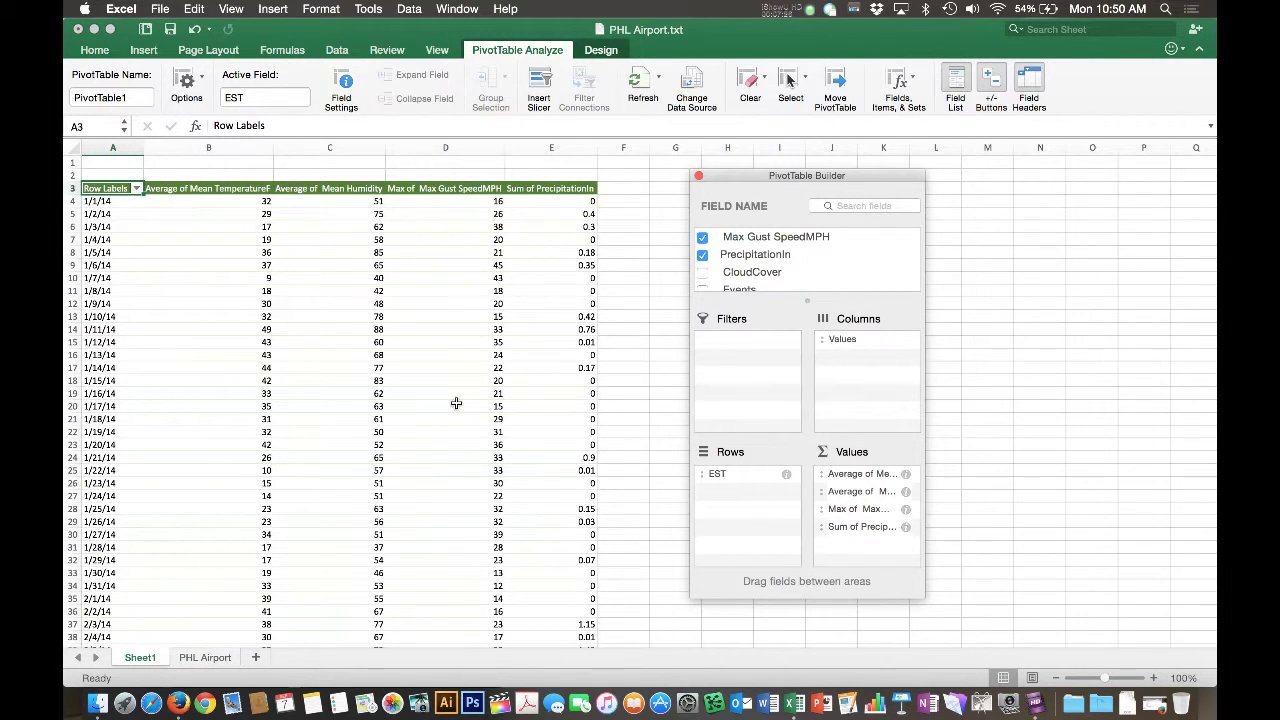
Check the 1/1/14 record's mean temperature and mean humidity on the PHL Airport sheet, and return to the pivot table on Sheet1
click(206, 659)
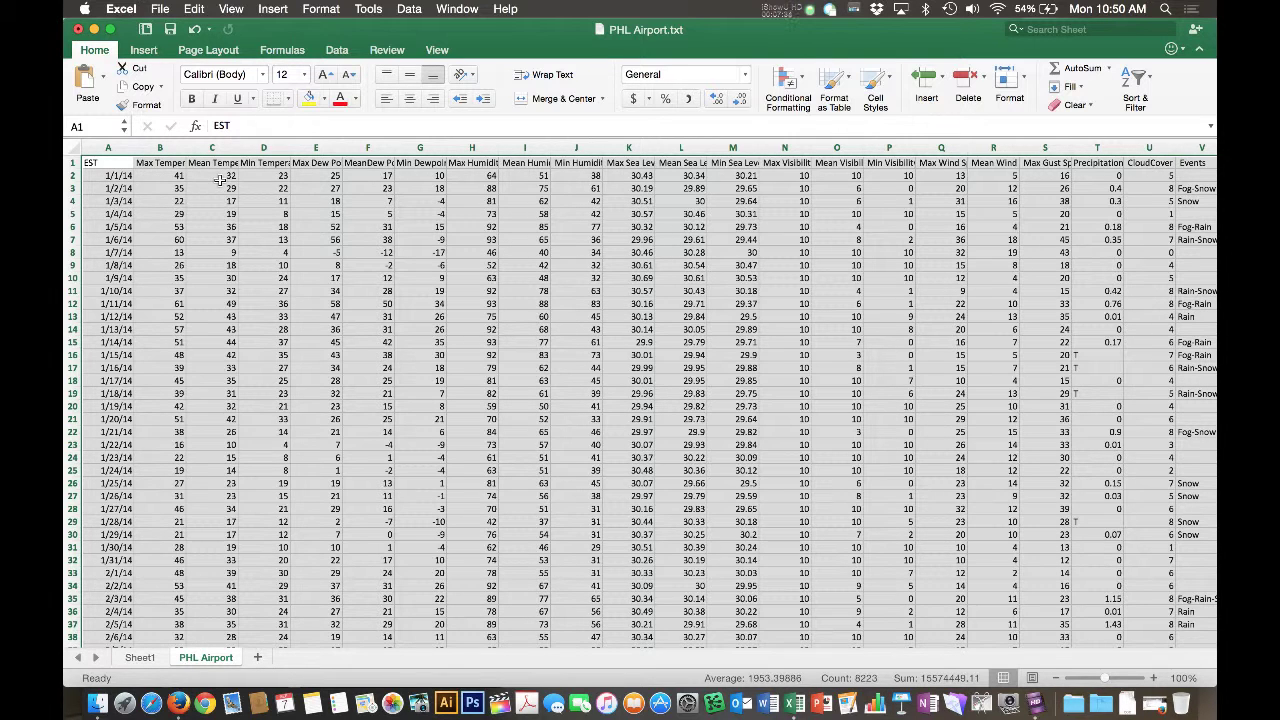
click(219, 179)
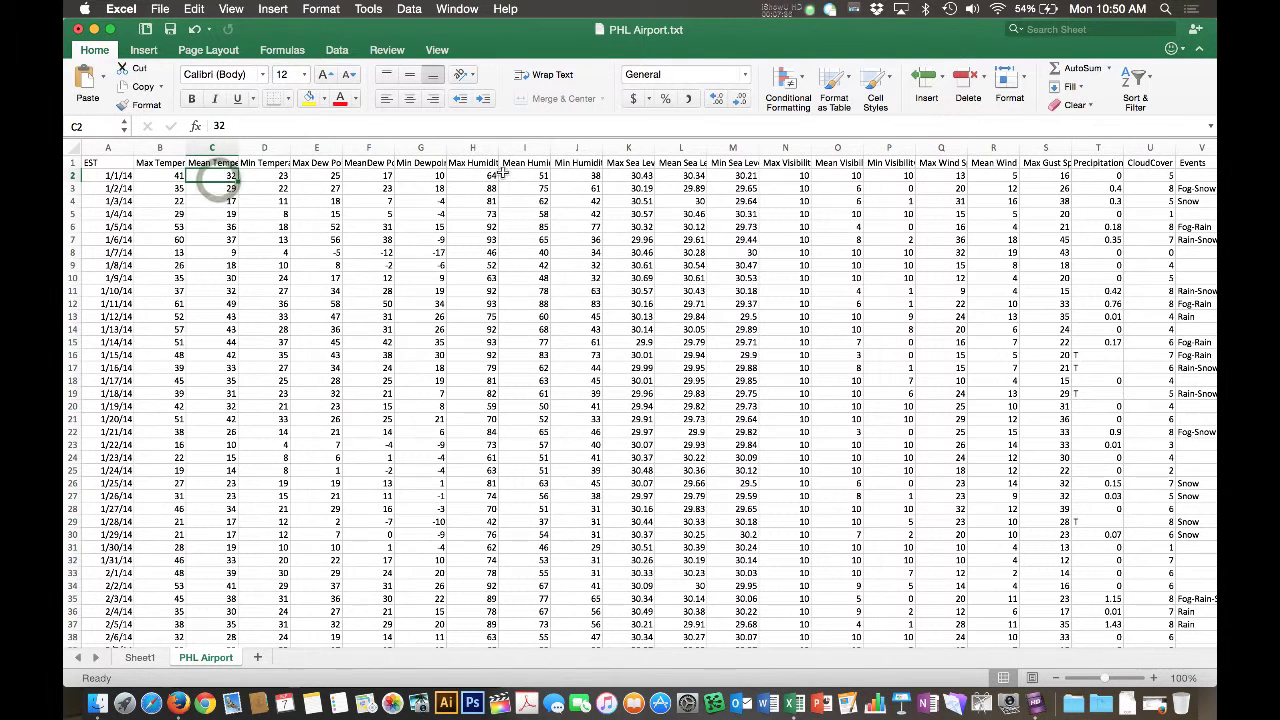
click(527, 176)
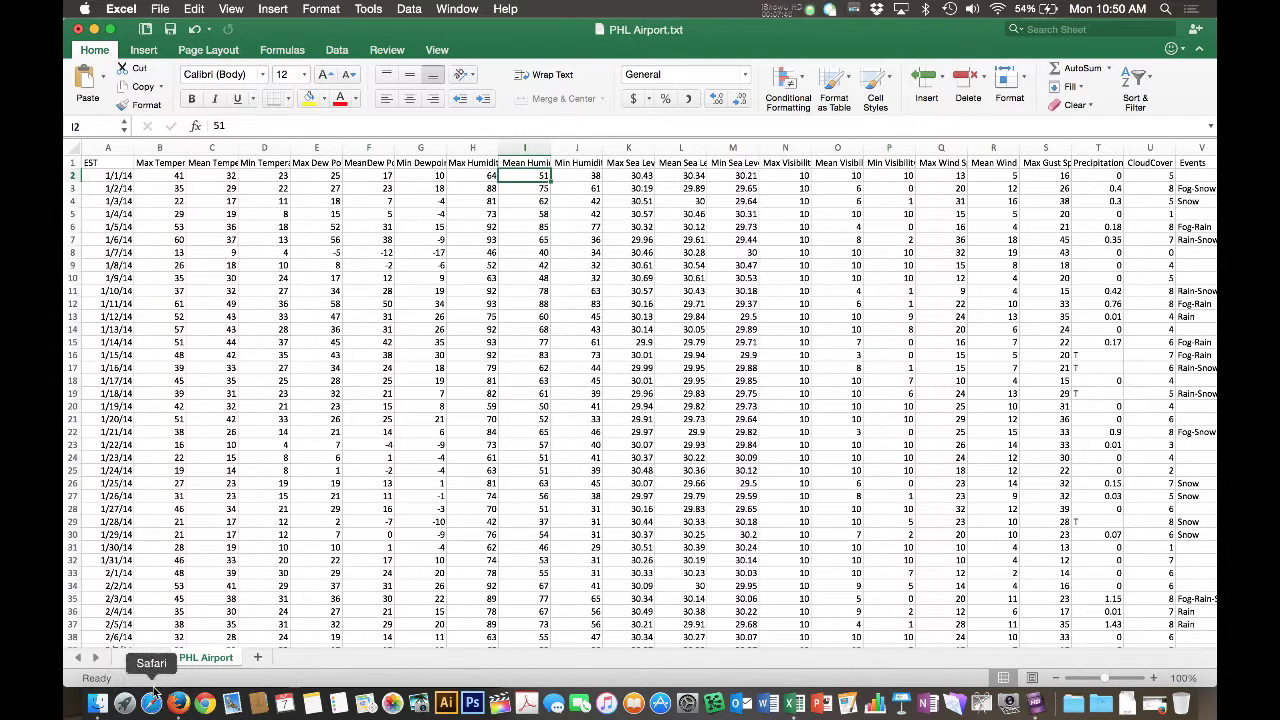
click(139, 658)
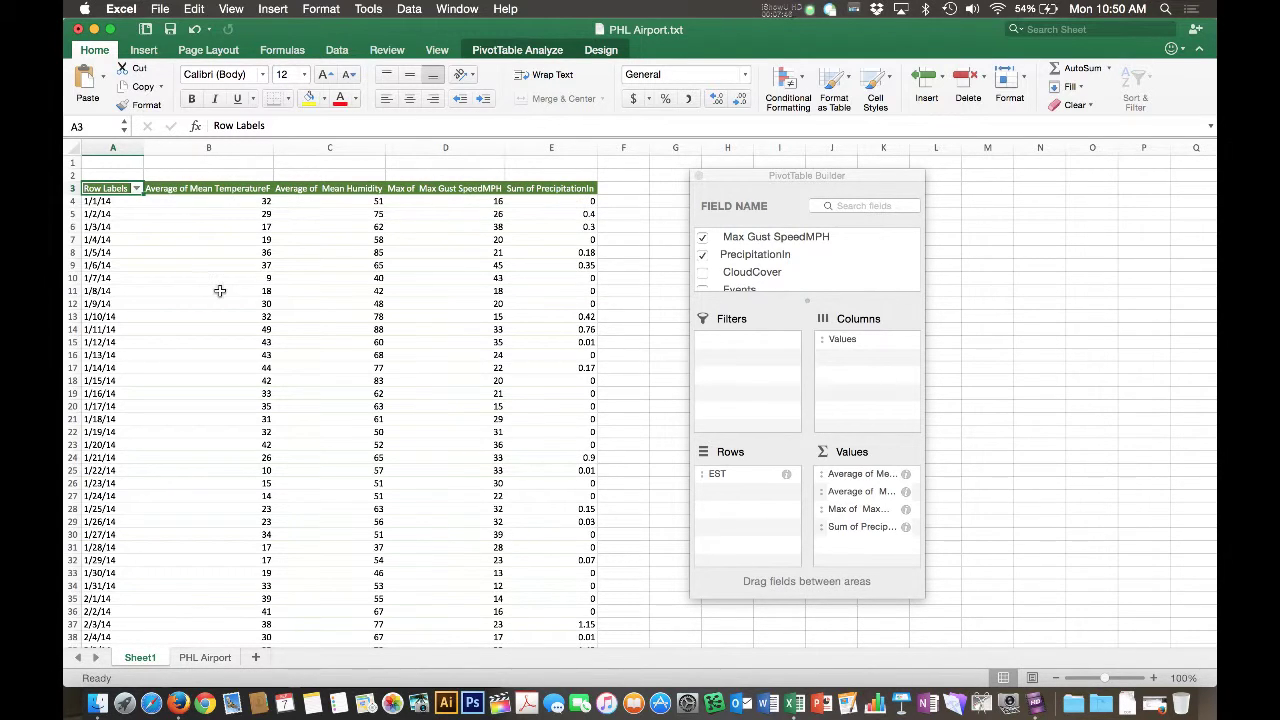
Group the PivotTable's EST date row labels by Months
click(104, 202)
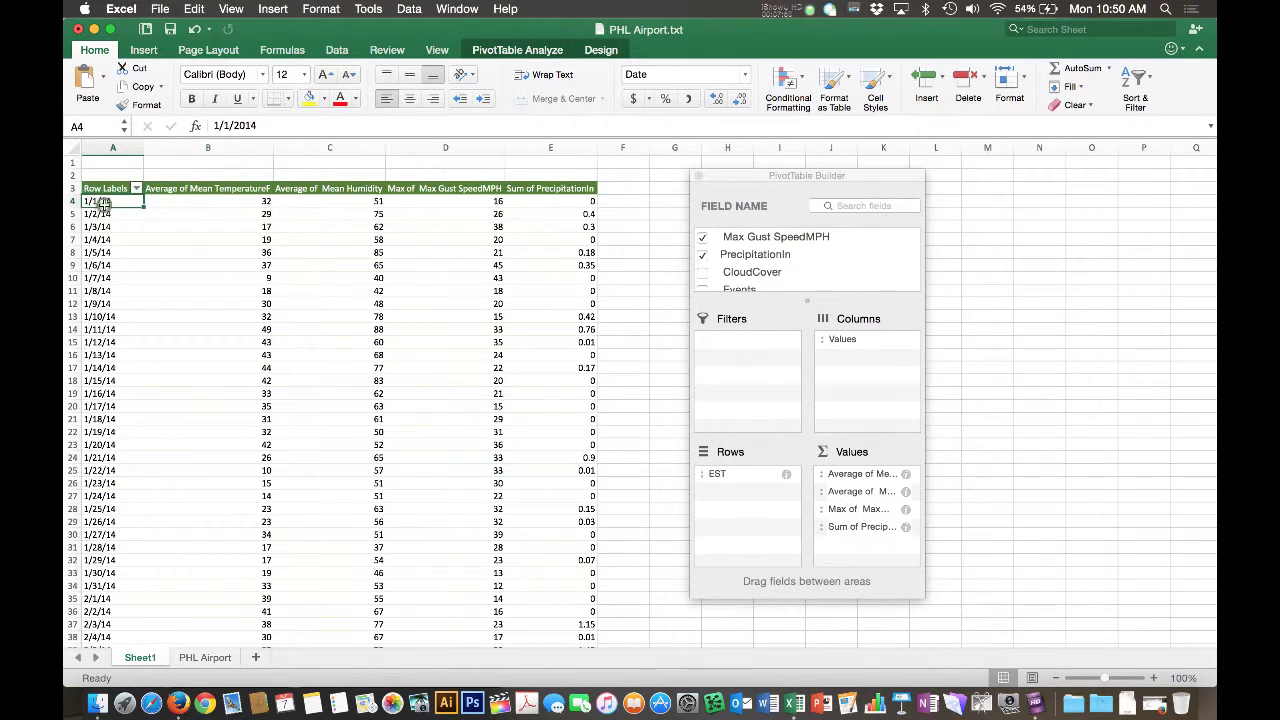
click(539, 51)
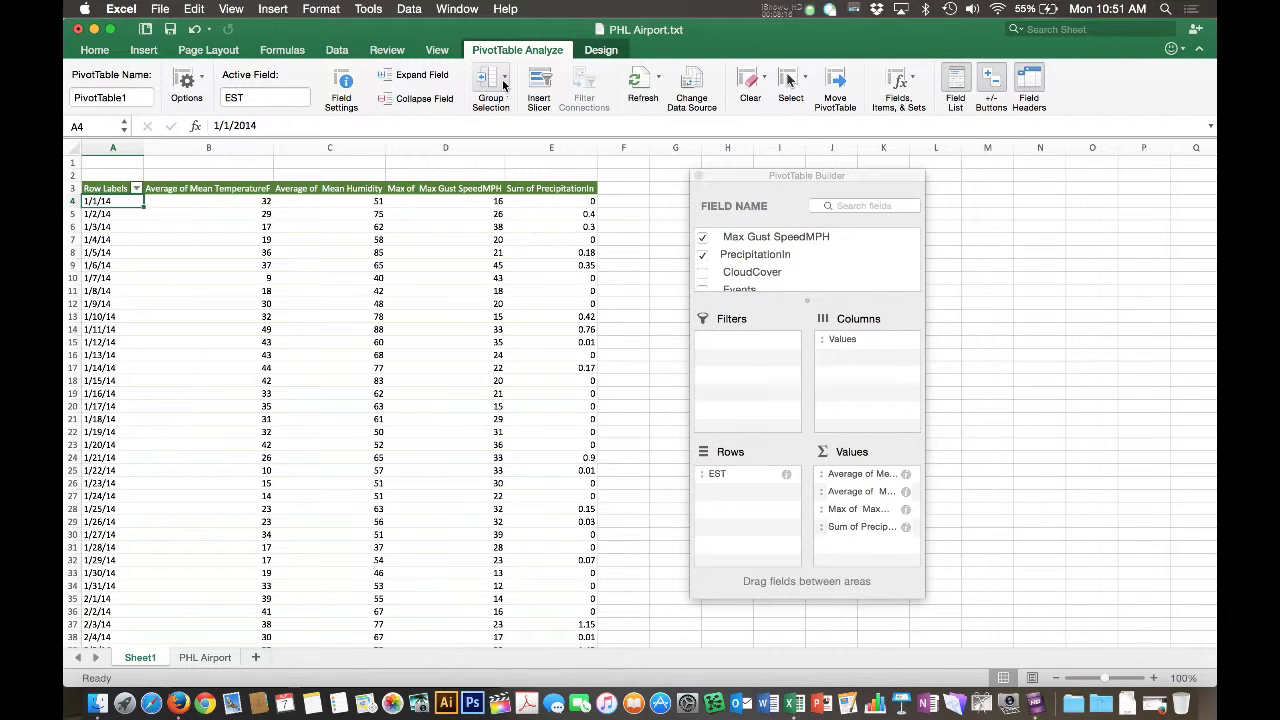
click(497, 87)
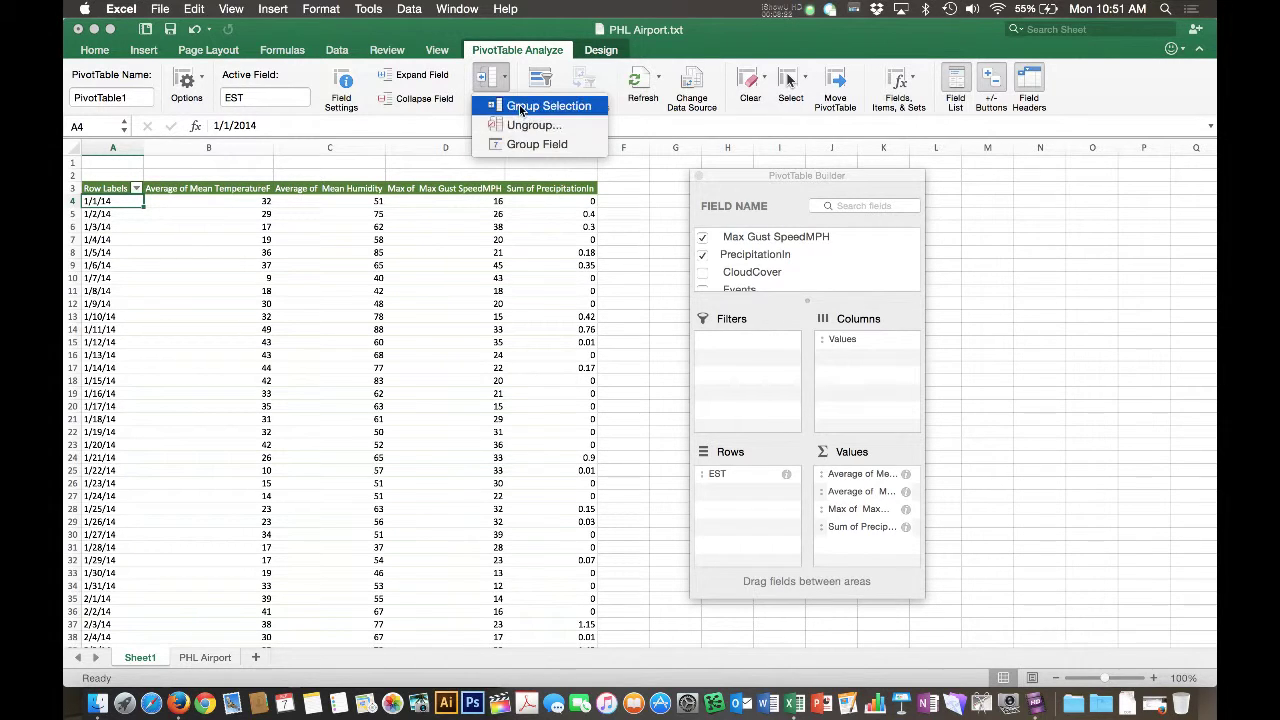
click(520, 106)
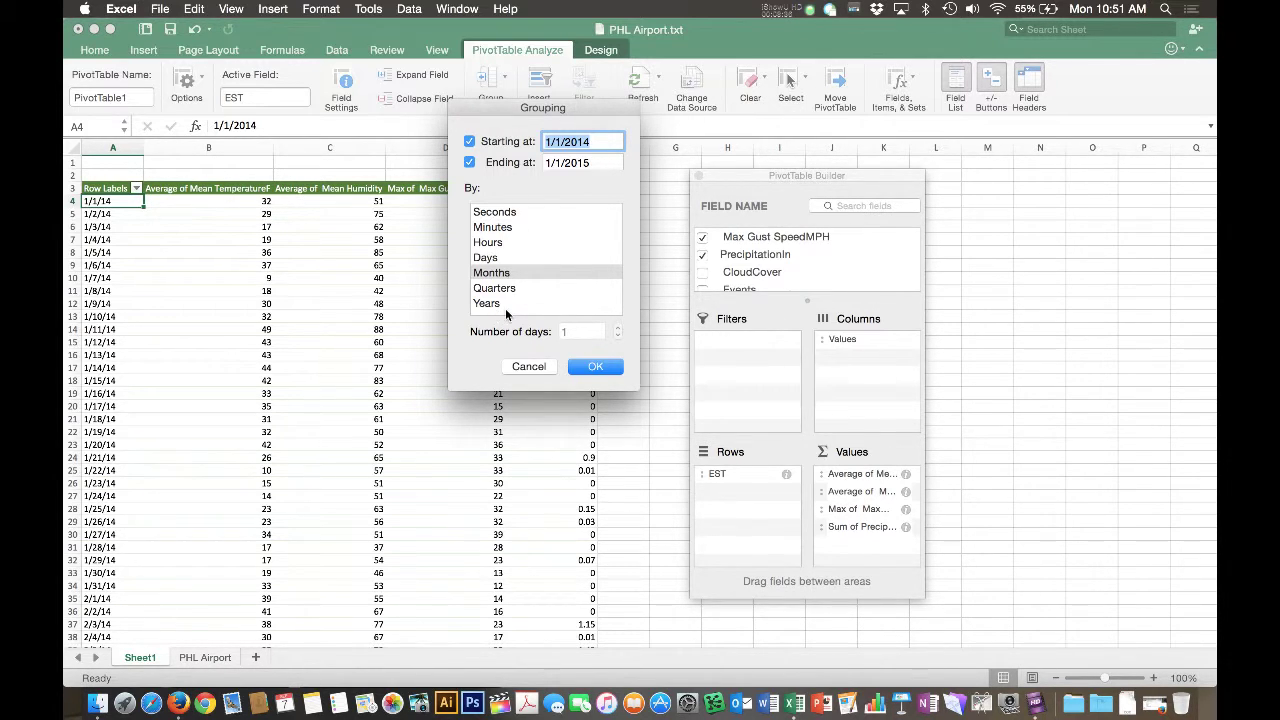
click(486, 259)
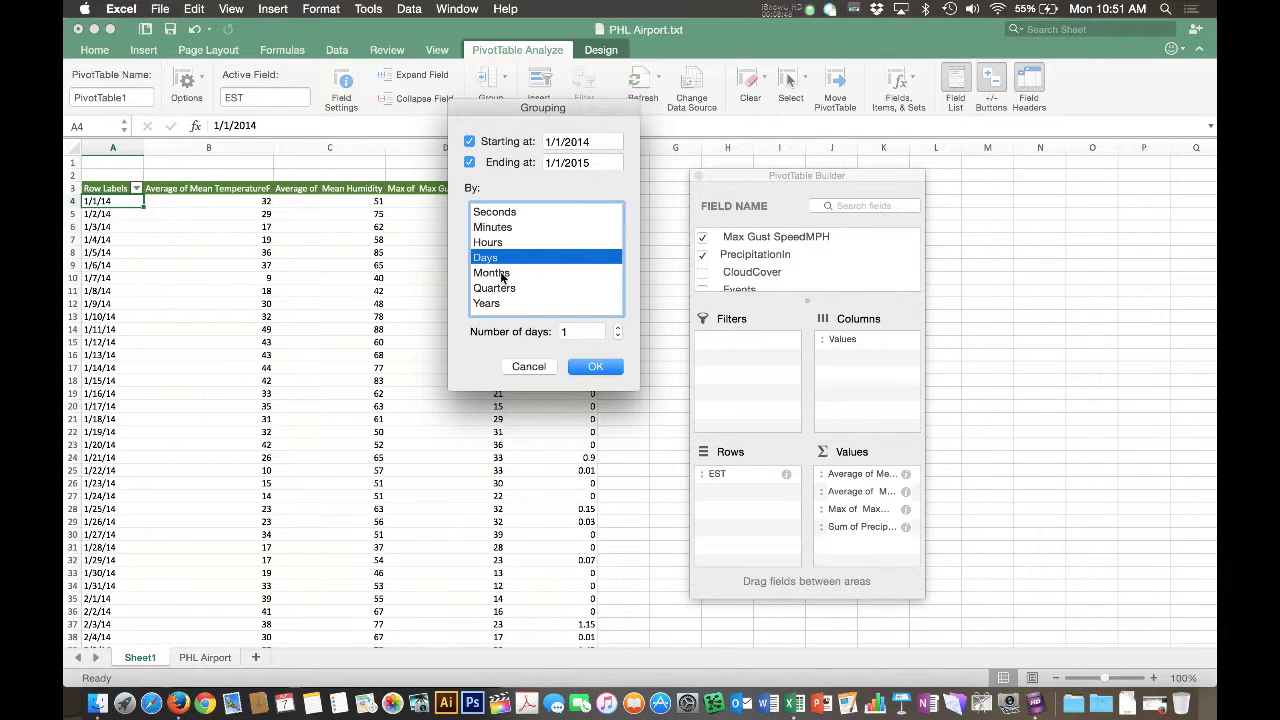
click(503, 276)
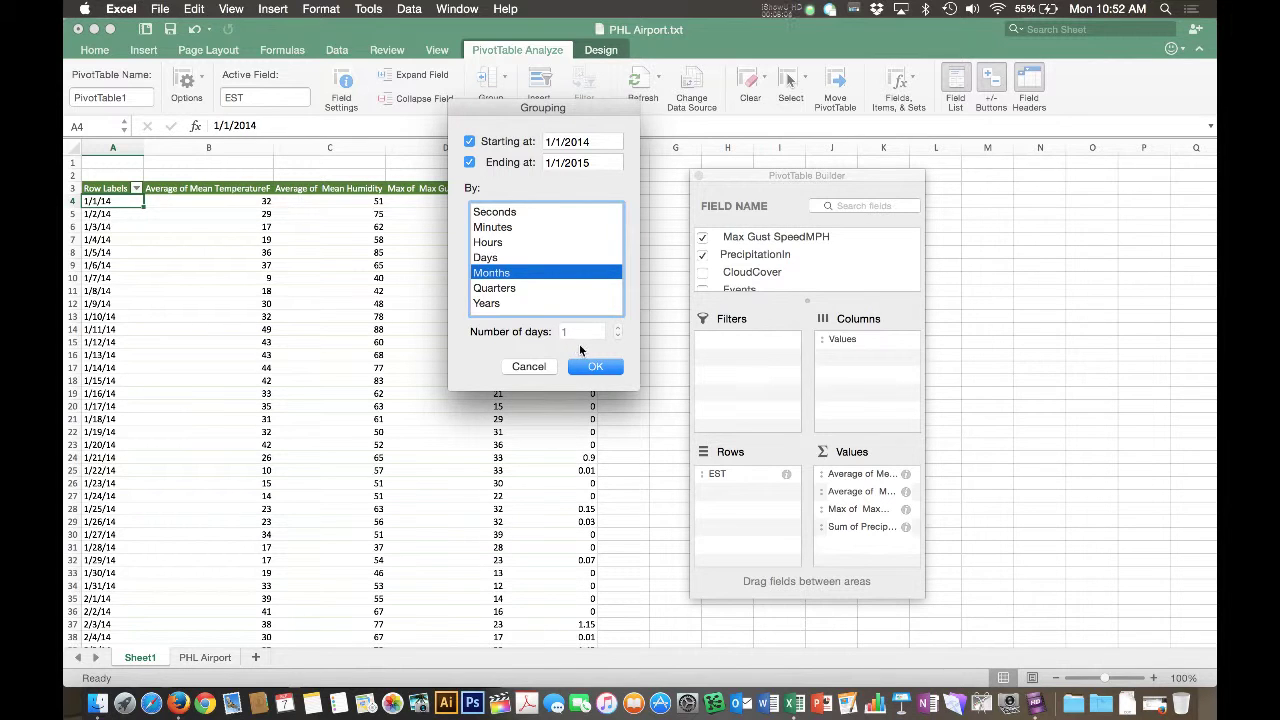
click(594, 367)
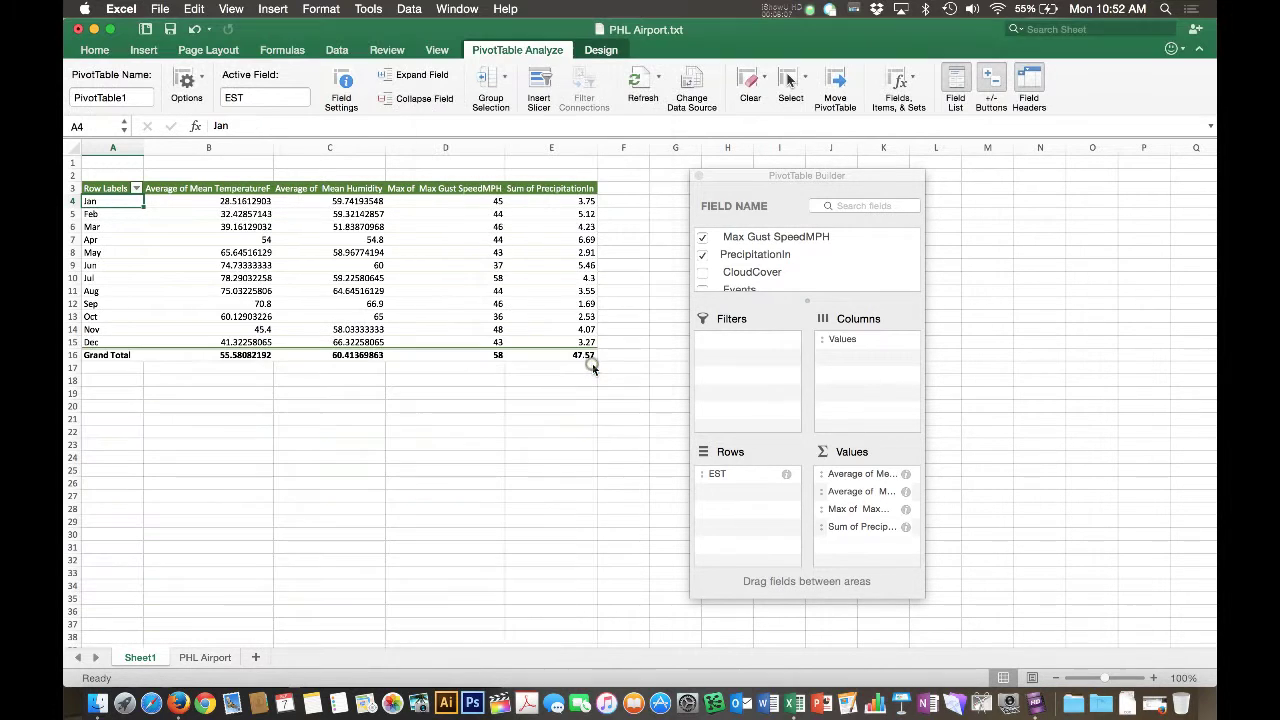